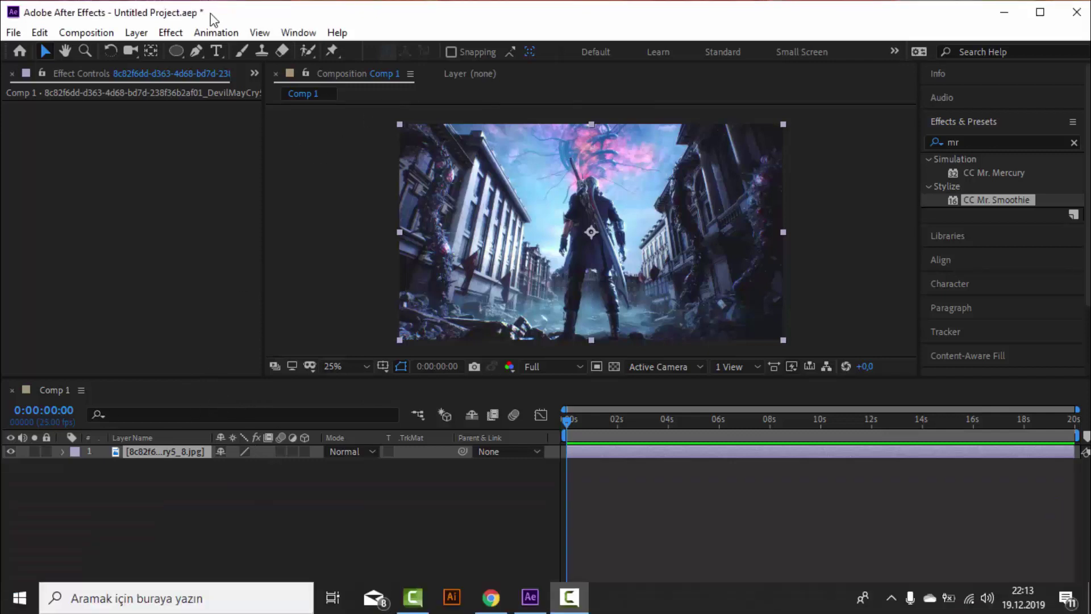
- Drag in the lower-left panel area before adding an effect to the image layer
{"action": "left_click_drag", "start_coordinate": [170, 469], "coordinate": [176, 395]}
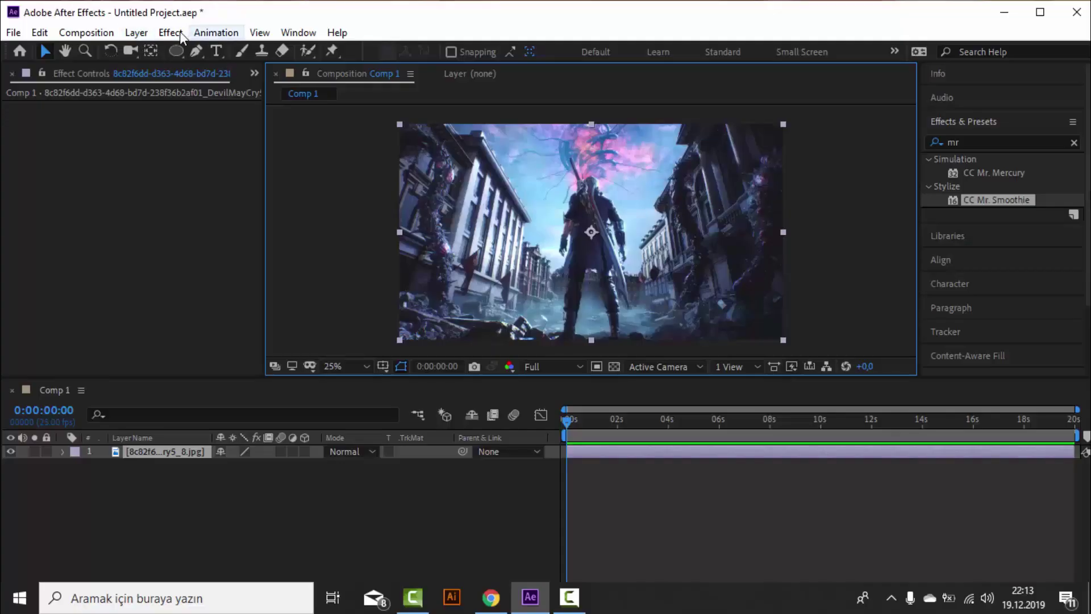
- Add Simulation > CC Ball Action, then scrub Grid Spacing to 0 and Ball Size to 183
{"action": "left_click", "coordinate": [180, 32]}
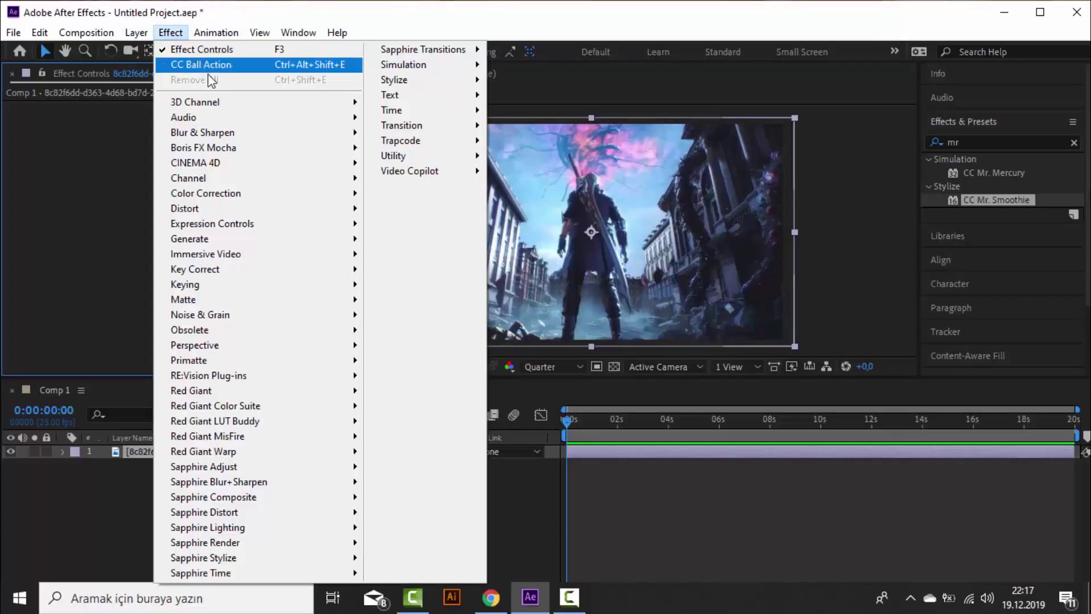
{"action": "mouse_move", "coordinate": [405, 81]}
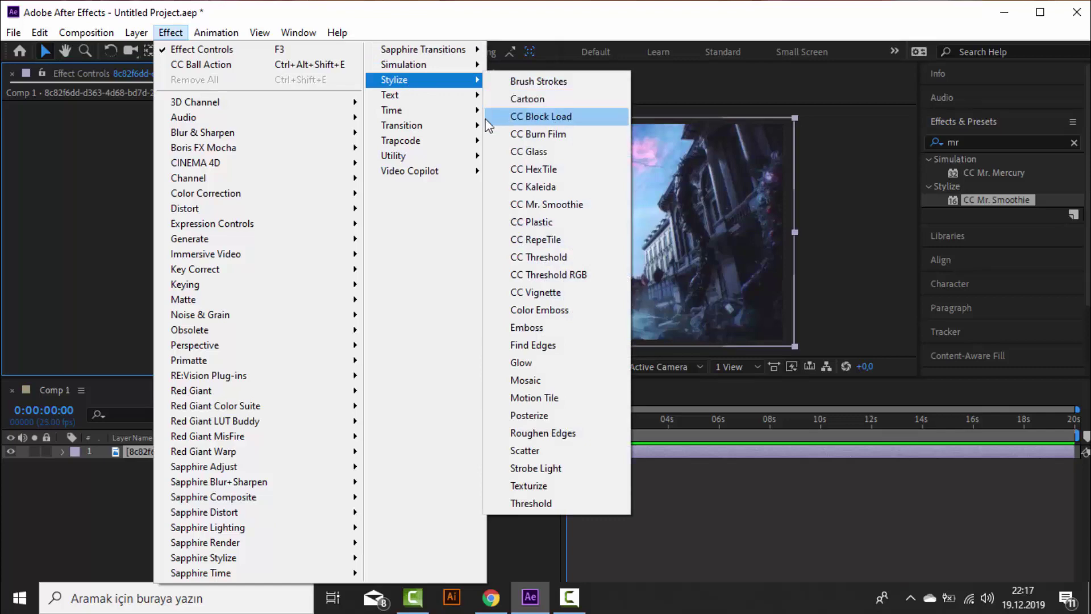
{"action": "mouse_move", "coordinate": [447, 66]}
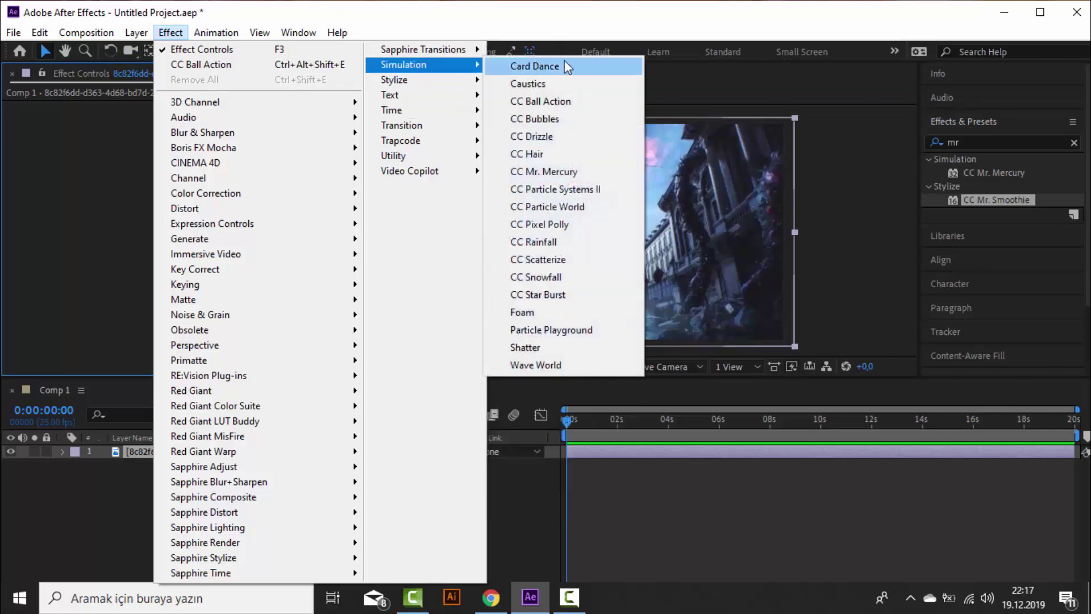
{"action": "left_click", "coordinate": [563, 102]}
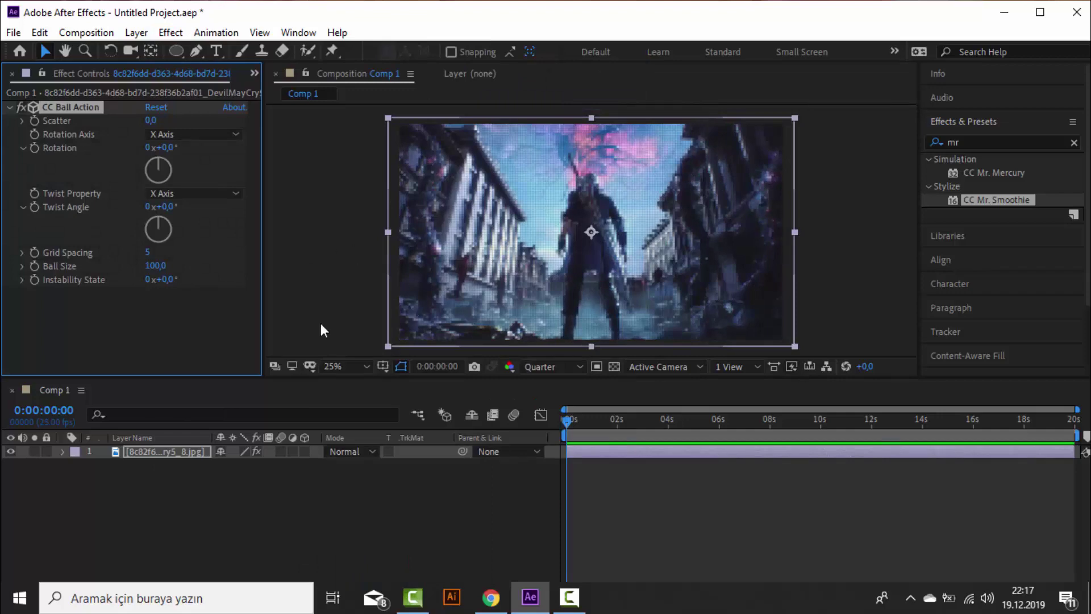
{"action": "left_click_drag", "start_coordinate": [147, 254], "coordinate": [123, 251]}
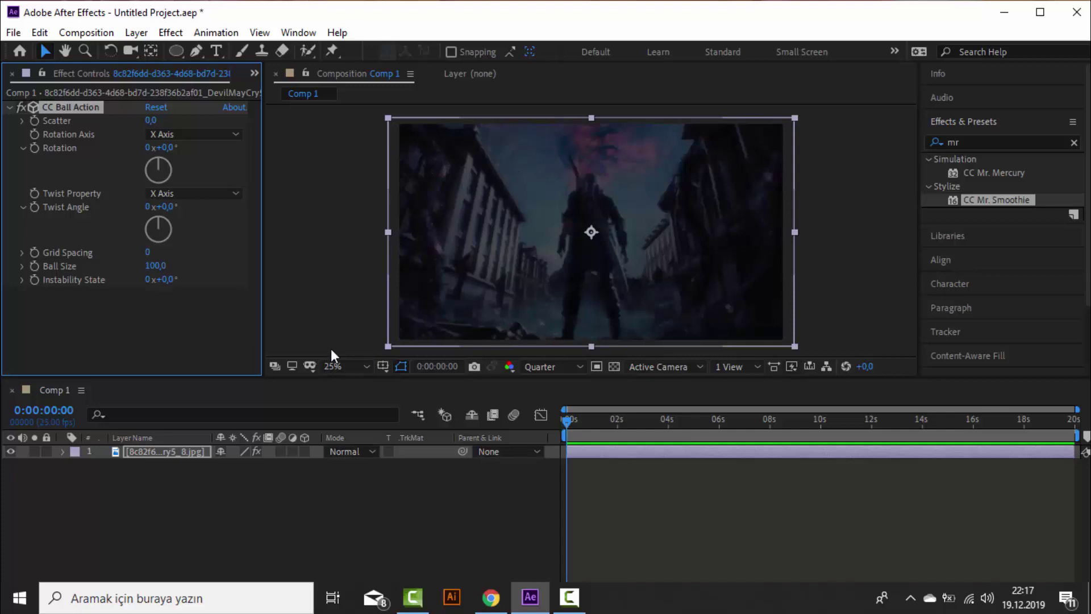
{"action": "left_click_drag", "start_coordinate": [154, 266], "coordinate": [213, 267]}
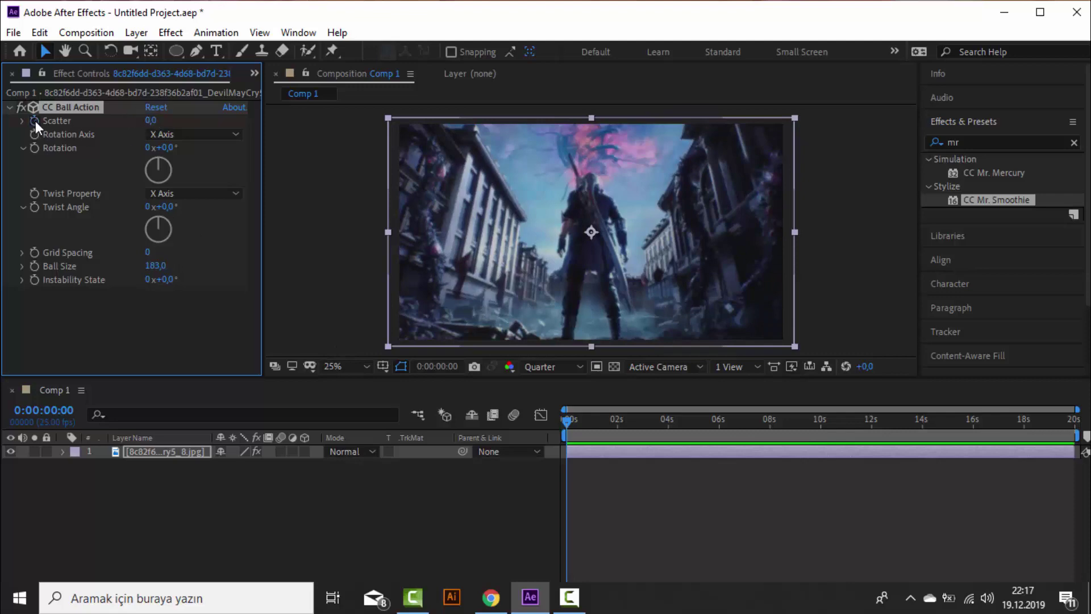
- Set Scatter to 803, Rotation to 127° and Twist Angle to -160°, then move to 0:00:05:24
{"action": "left_click_drag", "start_coordinate": [149, 121], "coordinate": [227, 121]}
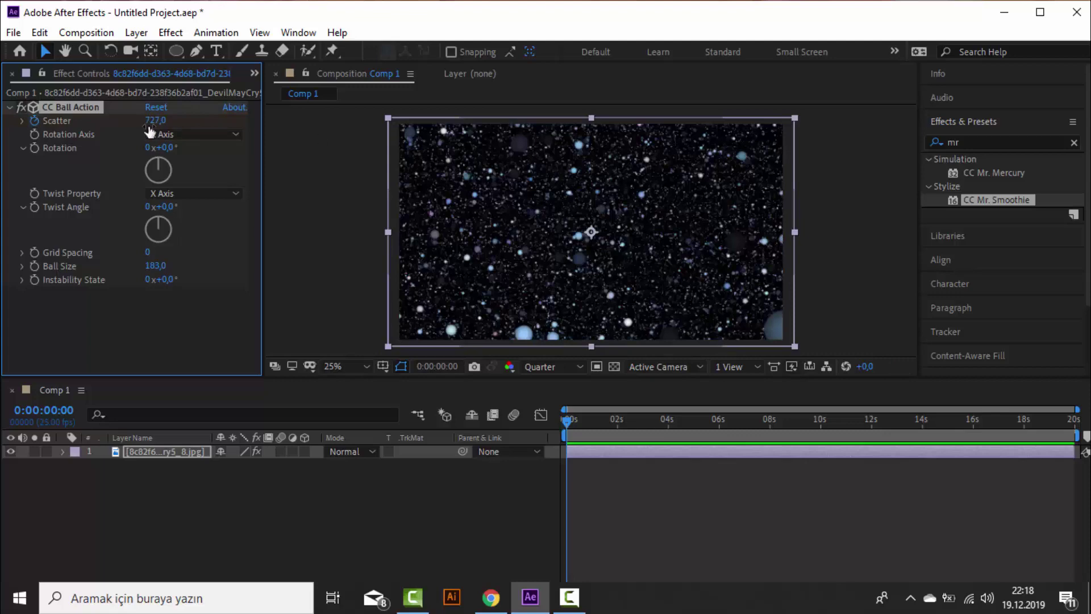
{"action": "left_click_drag", "start_coordinate": [155, 120], "coordinate": [218, 120]}
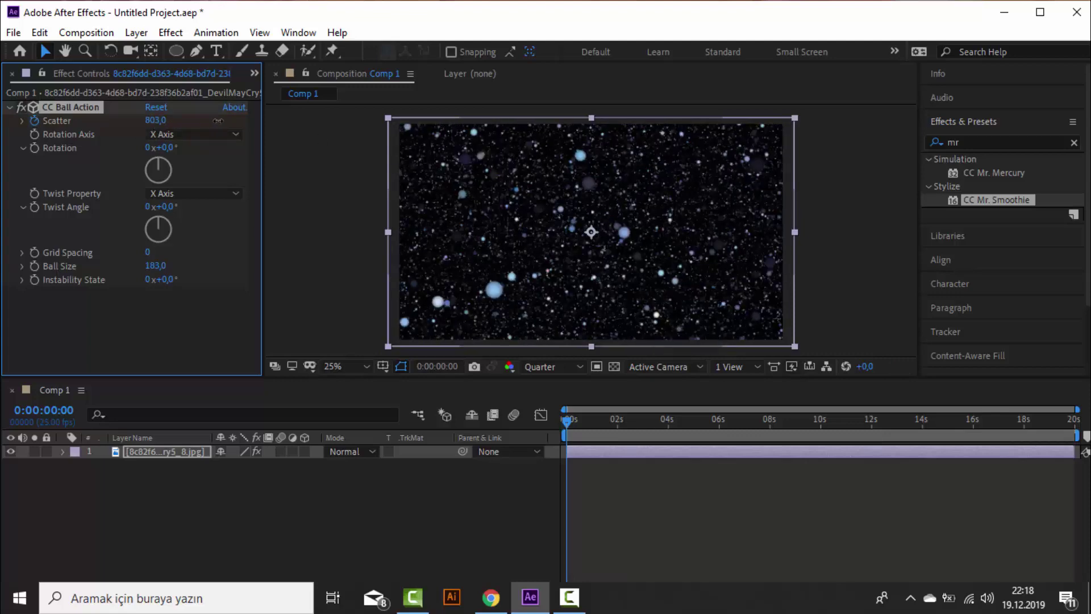
{"action": "left_click_drag", "start_coordinate": [174, 171], "coordinate": [166, 180]}
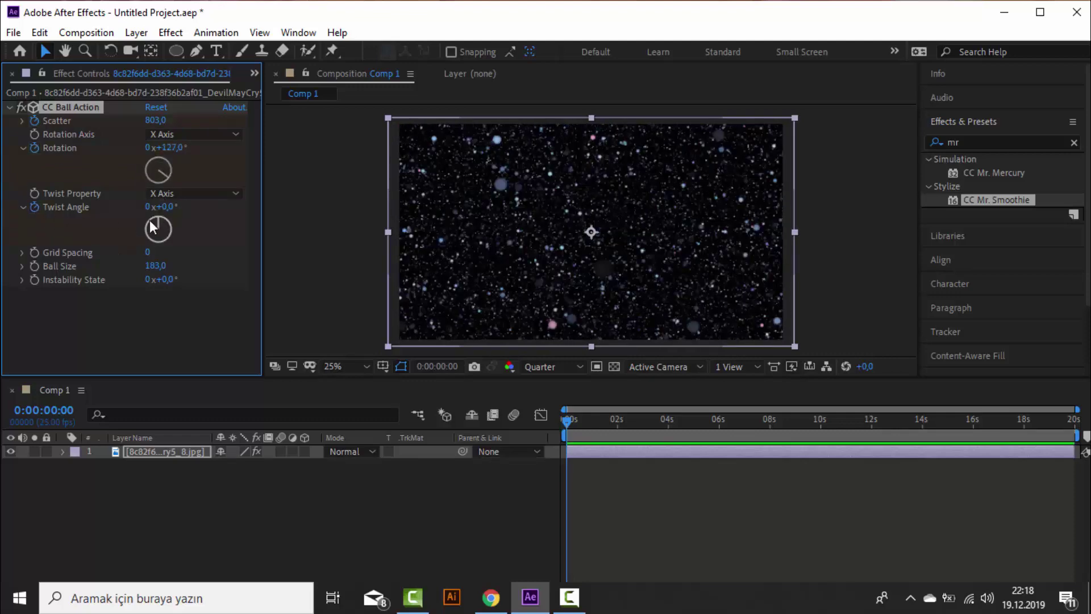
{"action": "left_click_drag", "start_coordinate": [153, 228], "coordinate": [149, 254]}
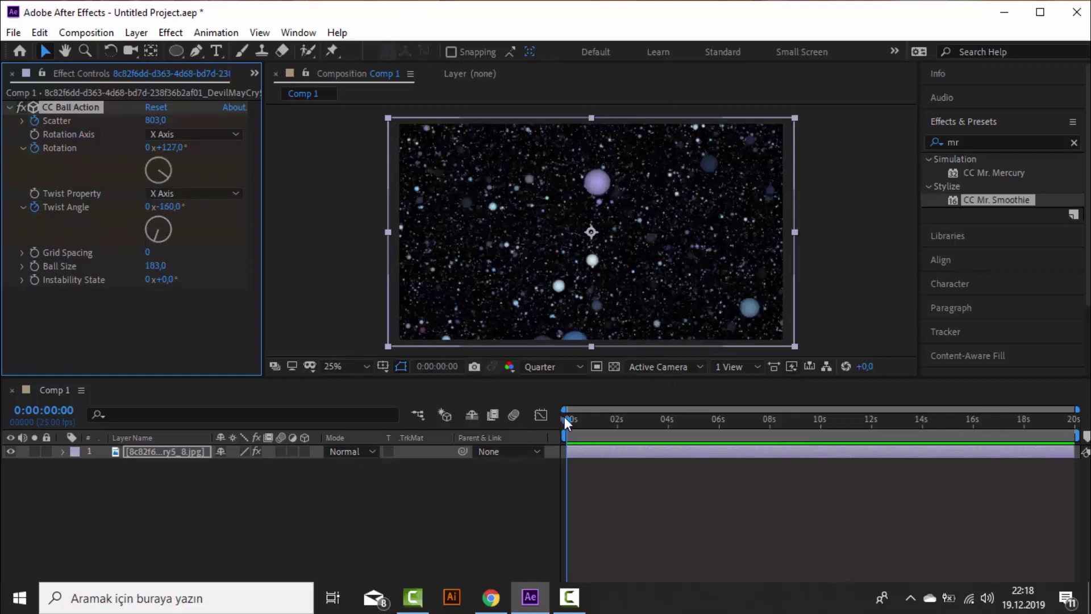
{"action": "left_click_drag", "start_coordinate": [566, 421], "coordinate": [719, 435]}
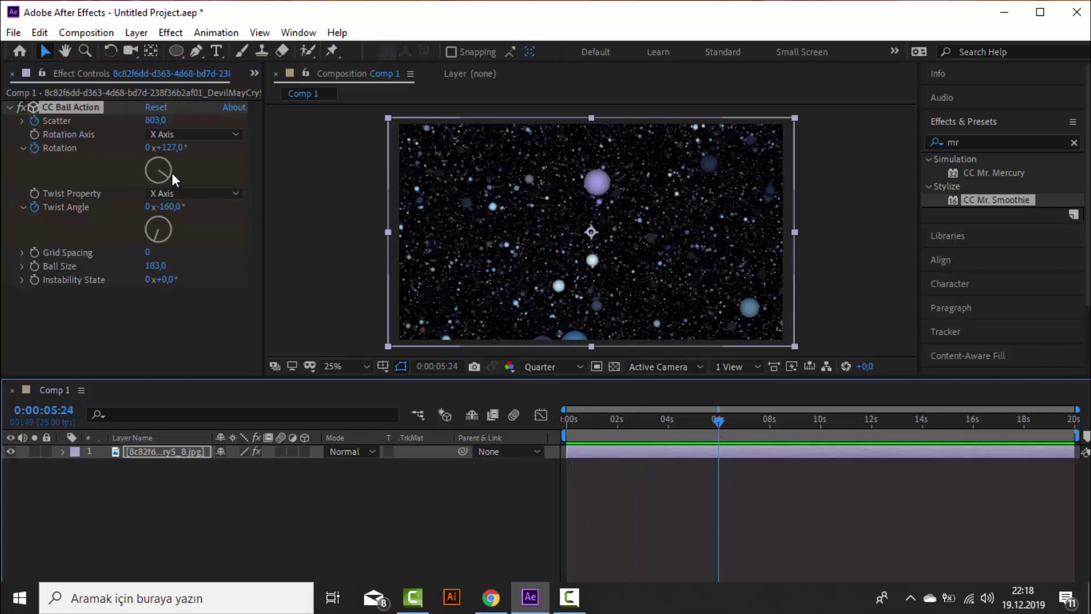
- At 0:00:05:24, set Scatter, Rotation and Twist Angle all to 0
{"action": "left_click", "coordinate": [154, 121]}
{"action": "type", "text": "0"}
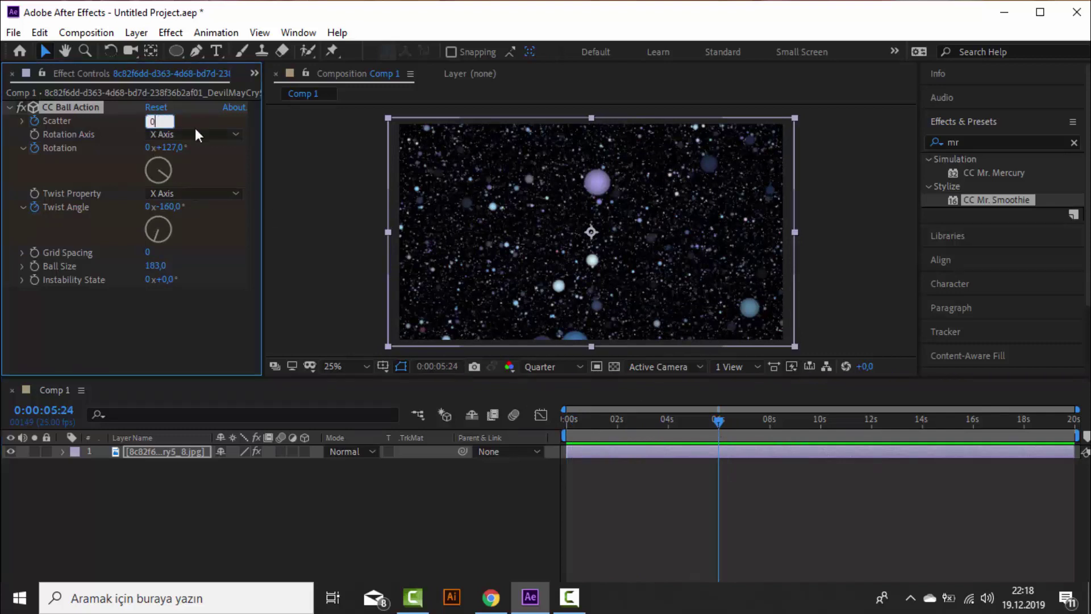
{"action": "key", "text": "Return"}
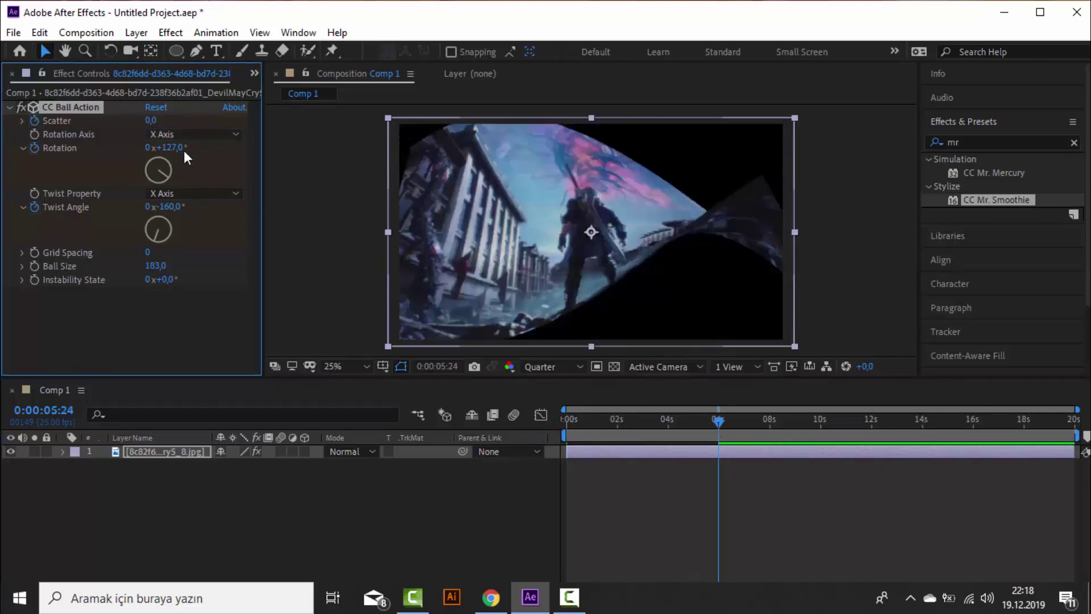
{"action": "left_click", "coordinate": [182, 147]}
{"action": "type", "text": "0"}
{"action": "key", "text": "Return"}
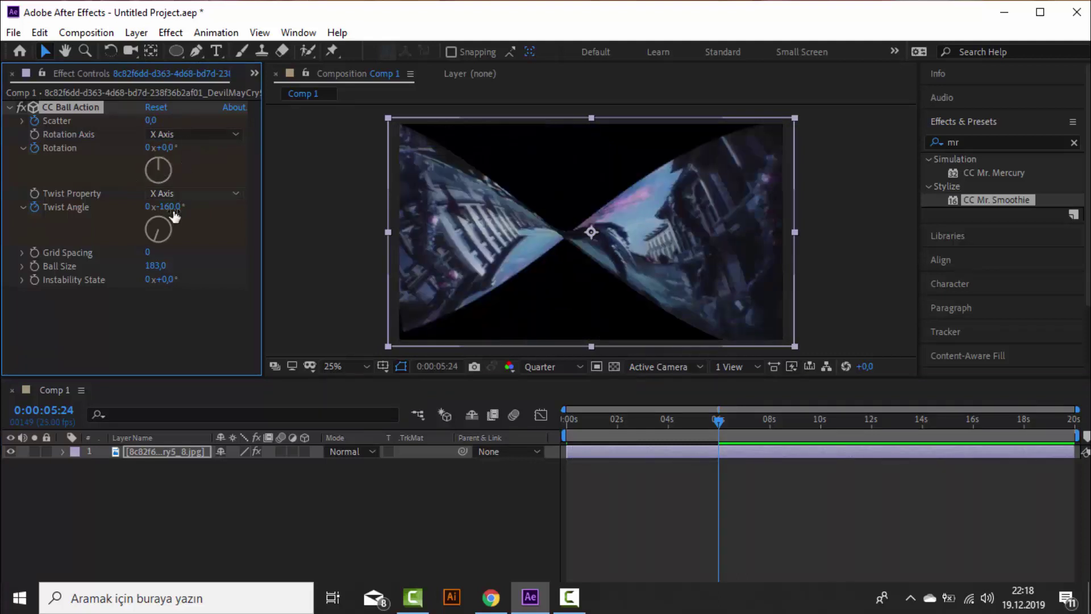
{"action": "left_click", "coordinate": [170, 208]}
{"action": "type", "text": "0"}
{"action": "key", "text": "Return"}
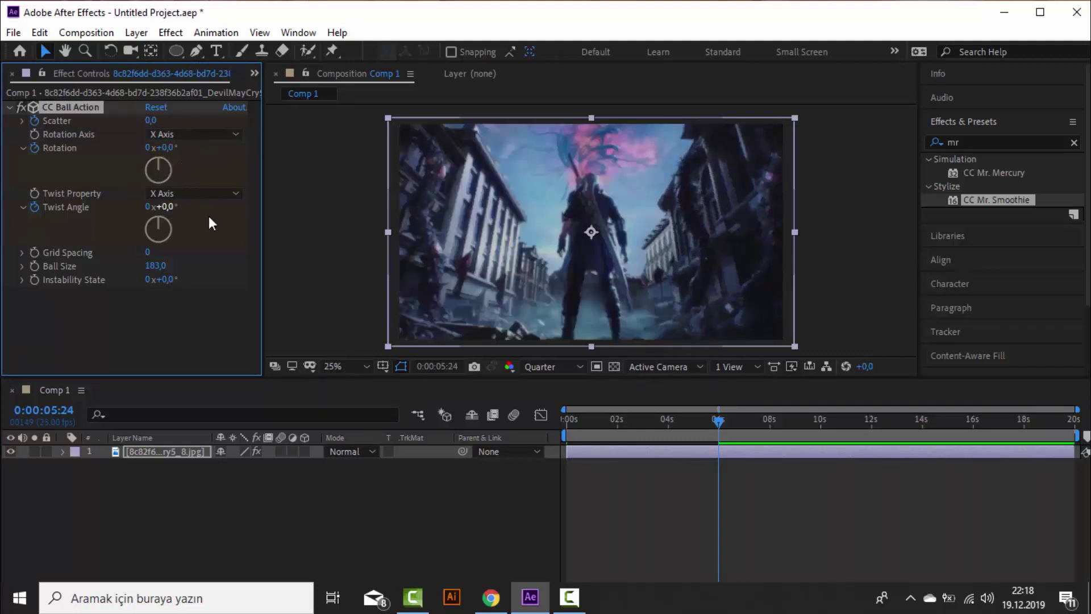
- Rewind to the start, deselect the layer and preview the reassembling particles
{"action": "left_click_drag", "start_coordinate": [720, 419], "coordinate": [492, 428]}
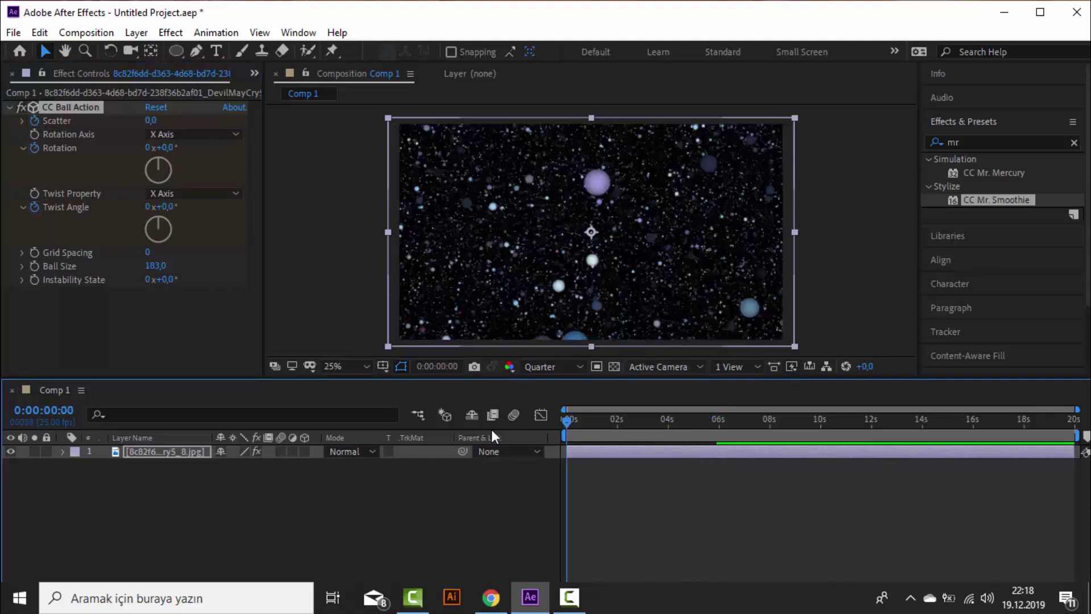
{"action": "left_click", "coordinate": [313, 273]}
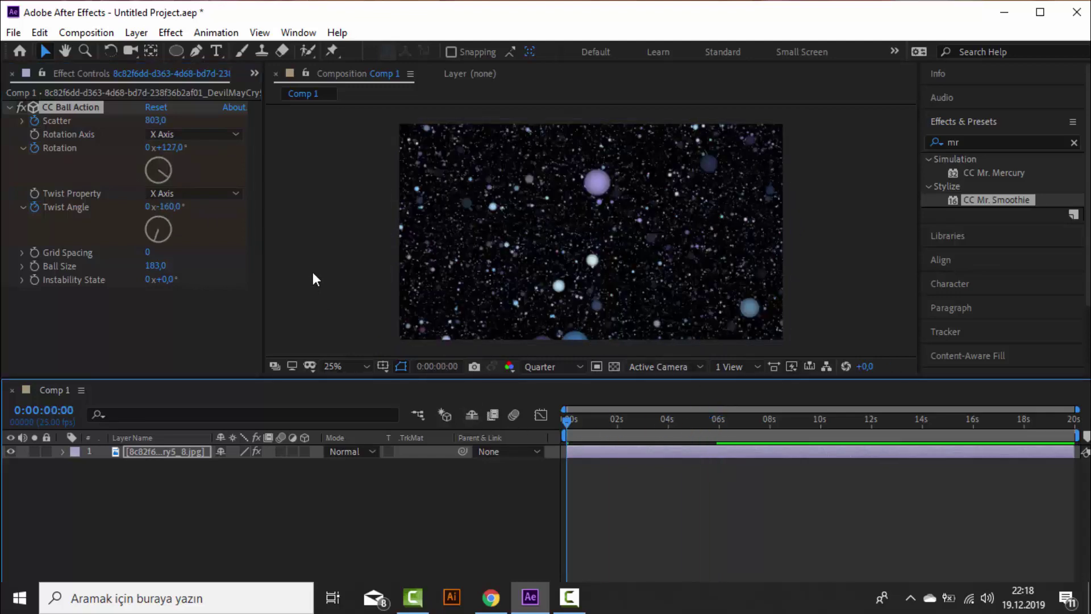
{"action": "key", "text": "space"}
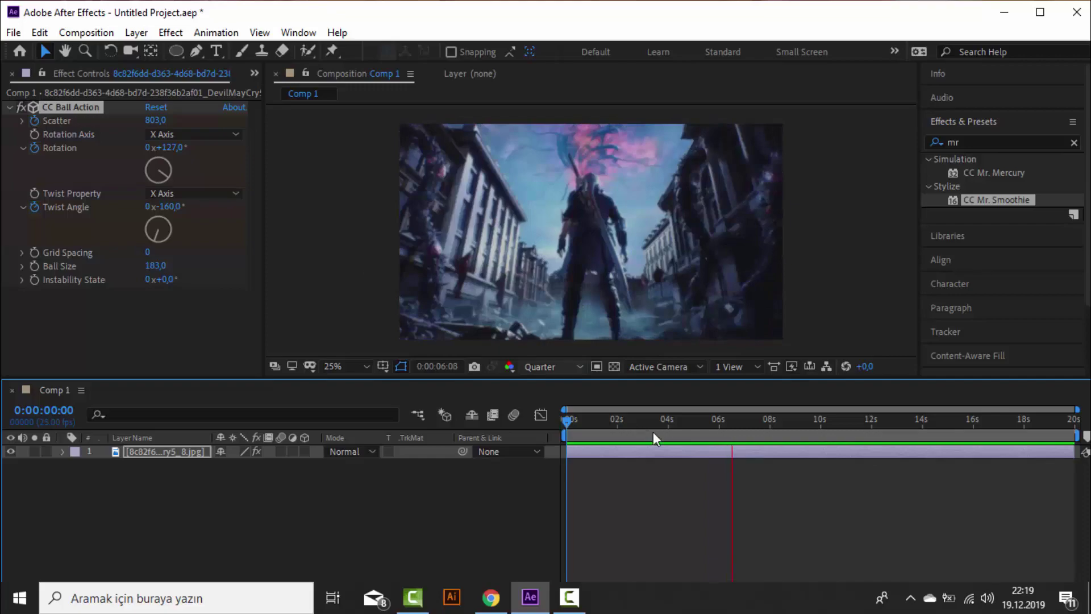
- Replay the ball-action preview from the start, then stop it and select the image layer
{"action": "left_click_drag", "start_coordinate": [734, 428], "coordinate": [468, 442]}
{"action": "left_click", "coordinate": [317, 280]}
{"action": "key", "text": "space"}
{"action": "left_click", "coordinate": [164, 455]}
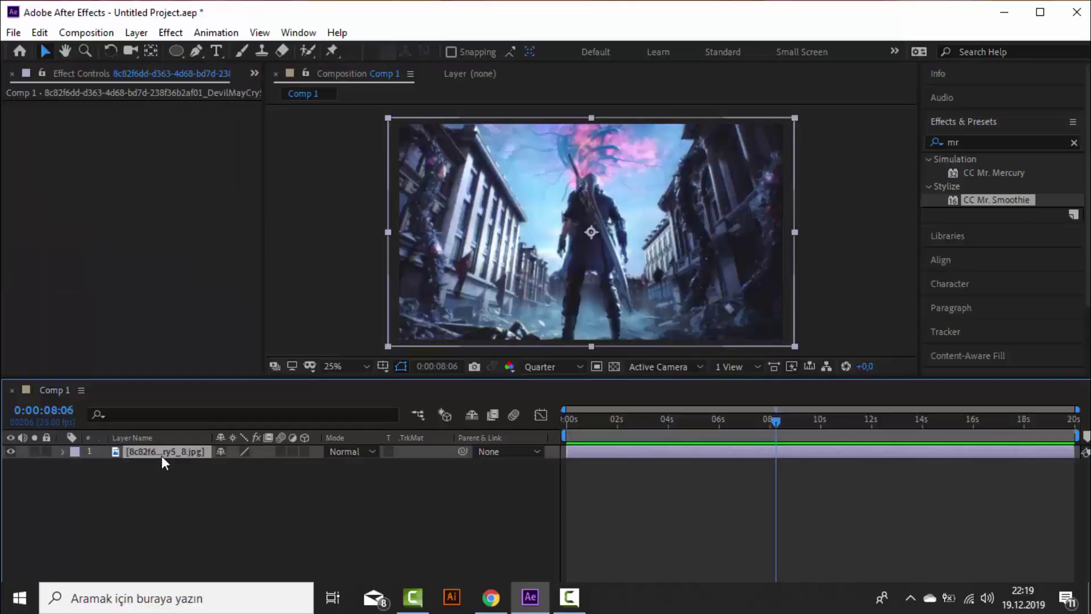
- Add Simulation > CC Star Burst to the image layer
{"action": "left_click", "coordinate": [181, 32]}
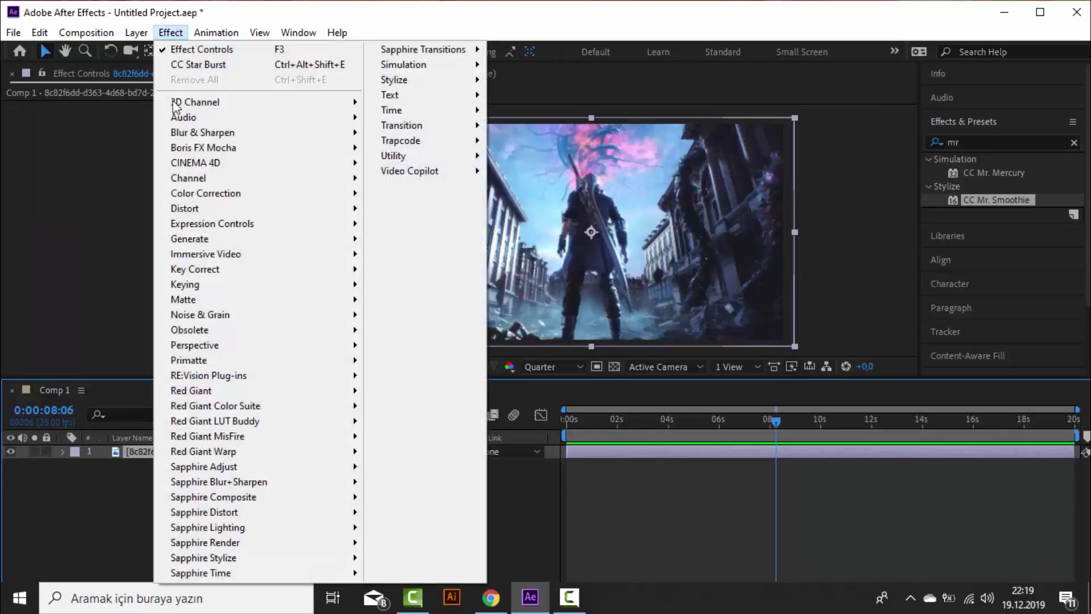
{"action": "mouse_move", "coordinate": [420, 65]}
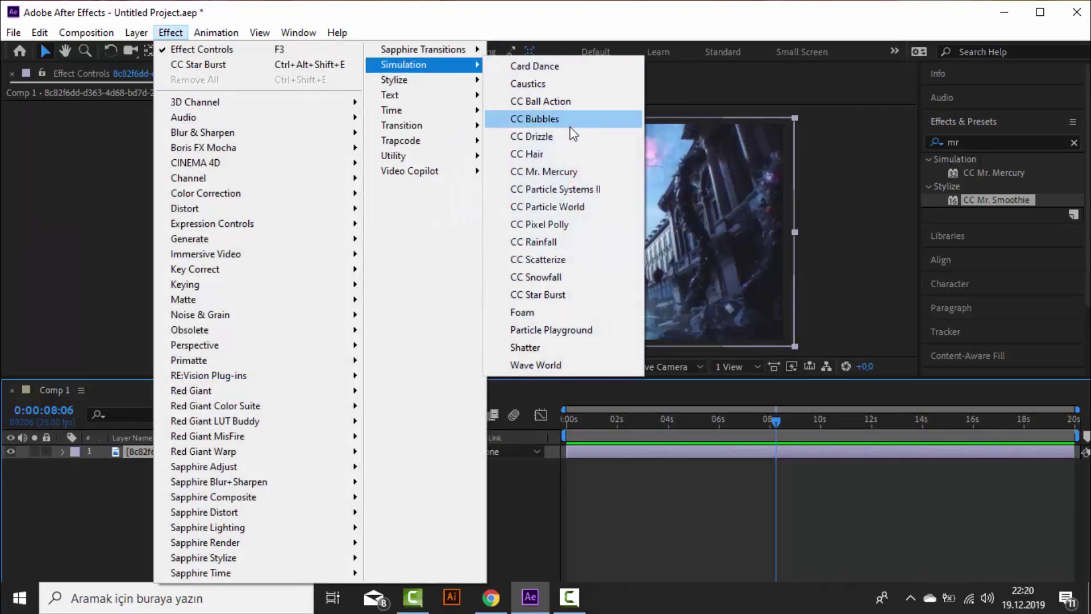
{"action": "left_click", "coordinate": [569, 295]}
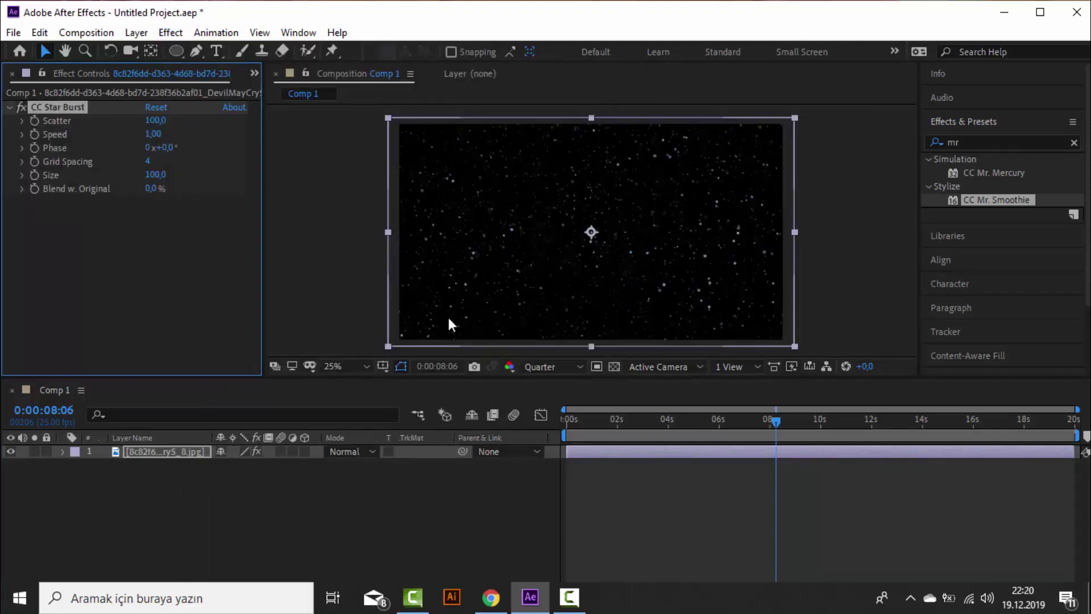
- Preview the starfield, lower the star Speed, and replay it from the start
{"action": "left_click_drag", "start_coordinate": [762, 423], "coordinate": [554, 413]}
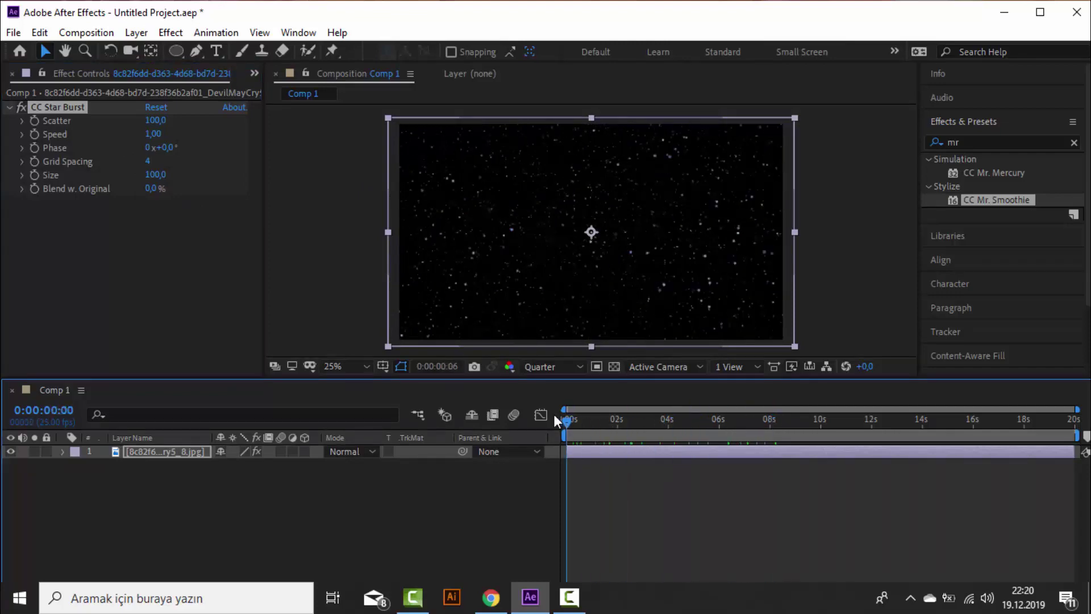
{"action": "key", "text": "space"}
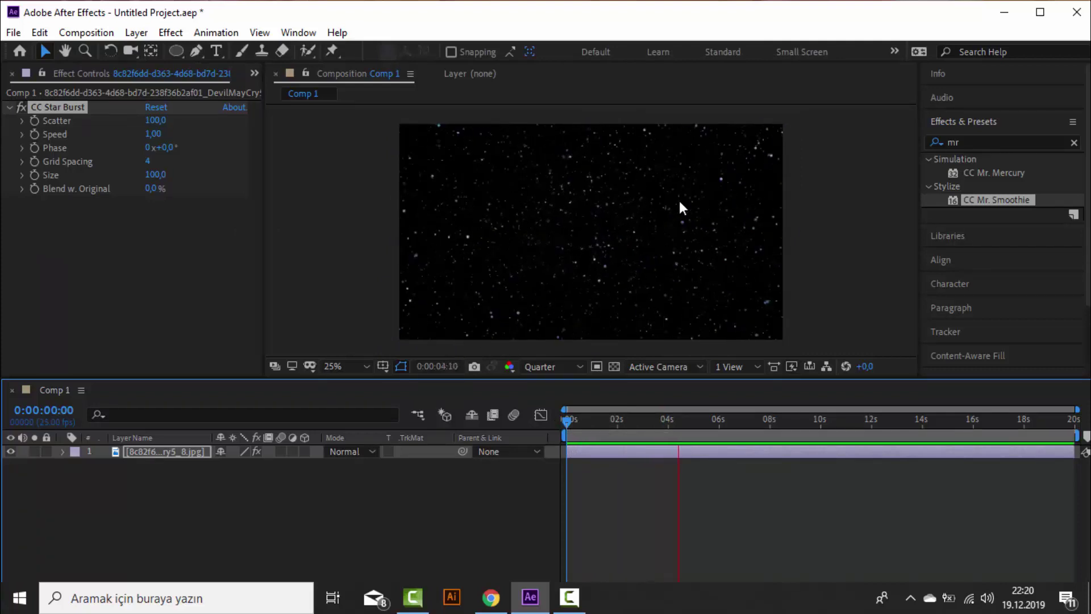
{"action": "key", "text": "space"}
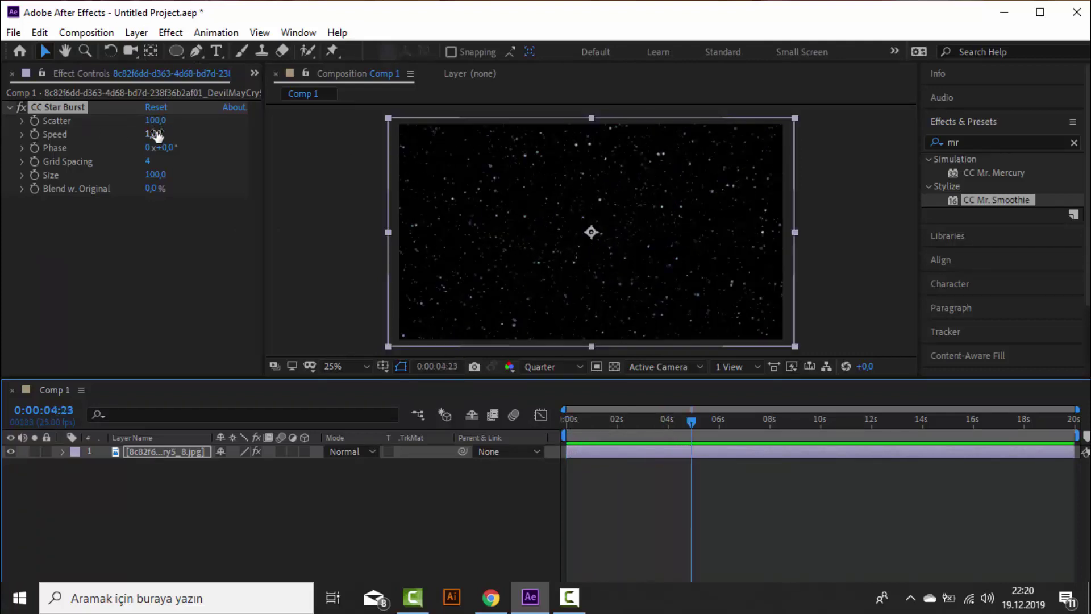
{"action": "left_click_drag", "start_coordinate": [154, 133], "coordinate": [78, 129]}
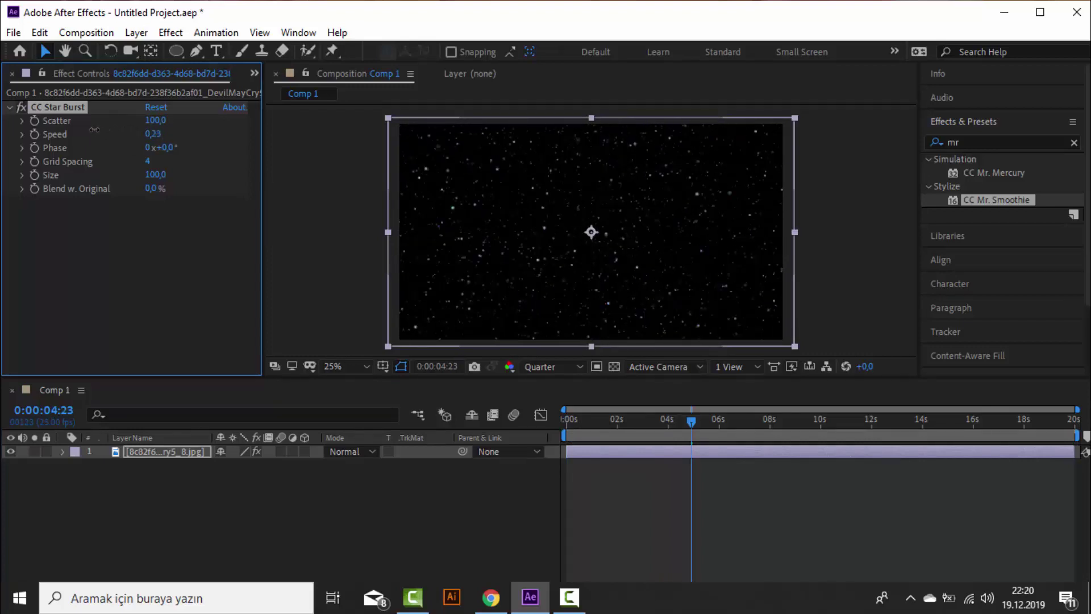
{"action": "left_click", "coordinate": [648, 426]}
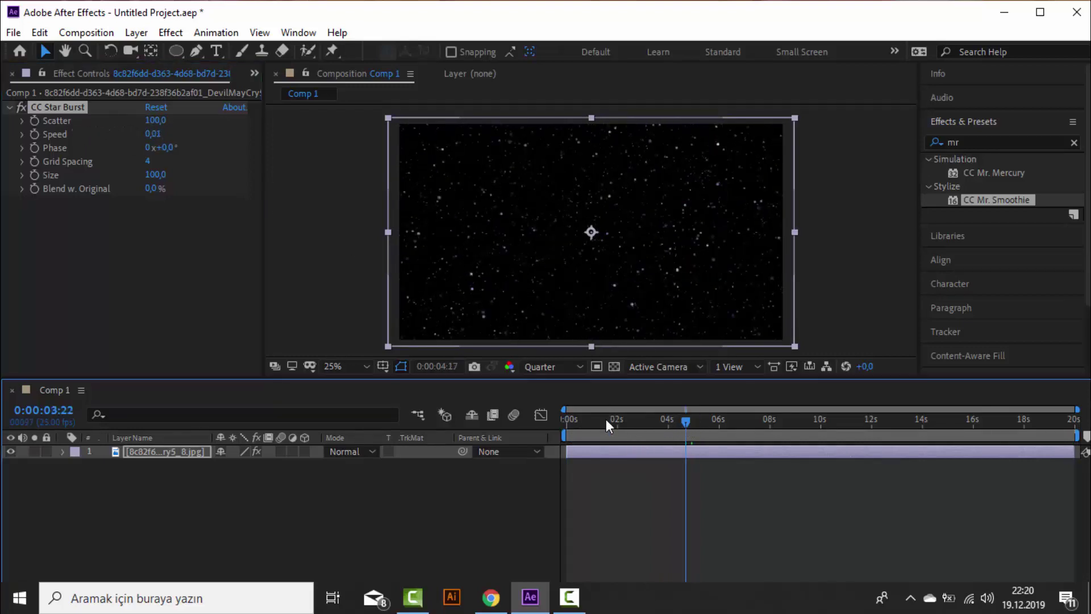
{"action": "key", "text": "Home"}
{"action": "key", "text": "space"}
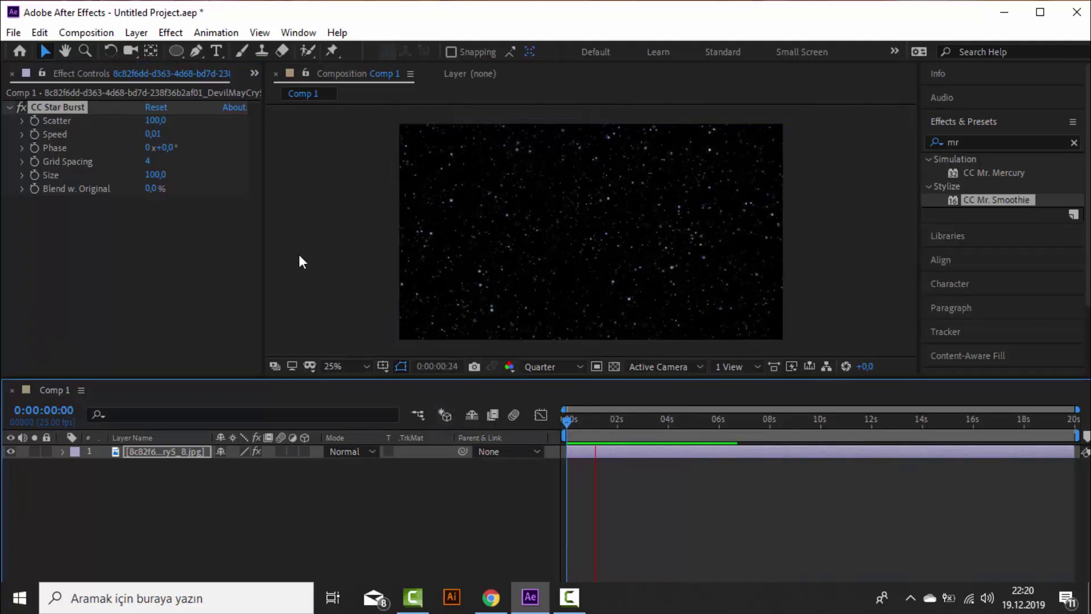
- Raise Phase to 22° and scrub Grid Spacing up to 26, then down to 1
{"action": "left_click_drag", "start_coordinate": [151, 148], "coordinate": [212, 166]}
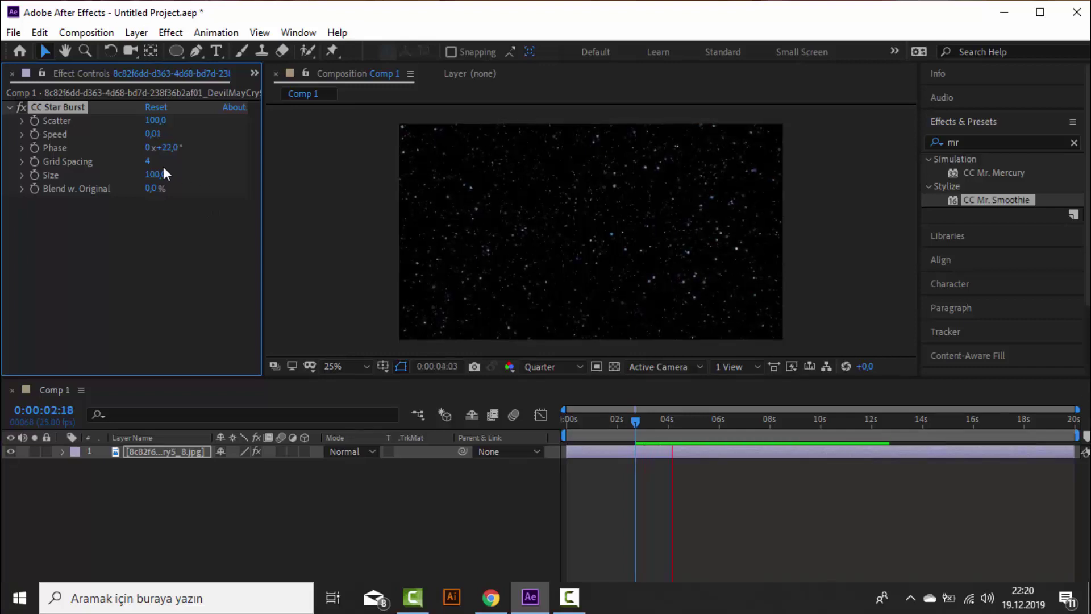
{"action": "left_click_drag", "start_coordinate": [148, 161], "coordinate": [158, 161]}
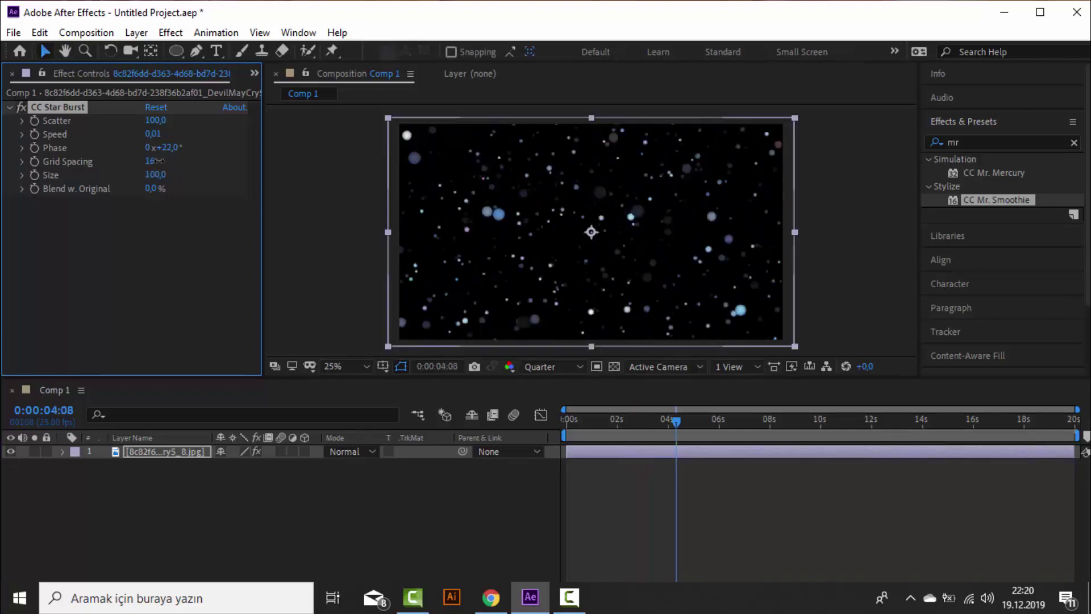
{"action": "key", "text": "space"}
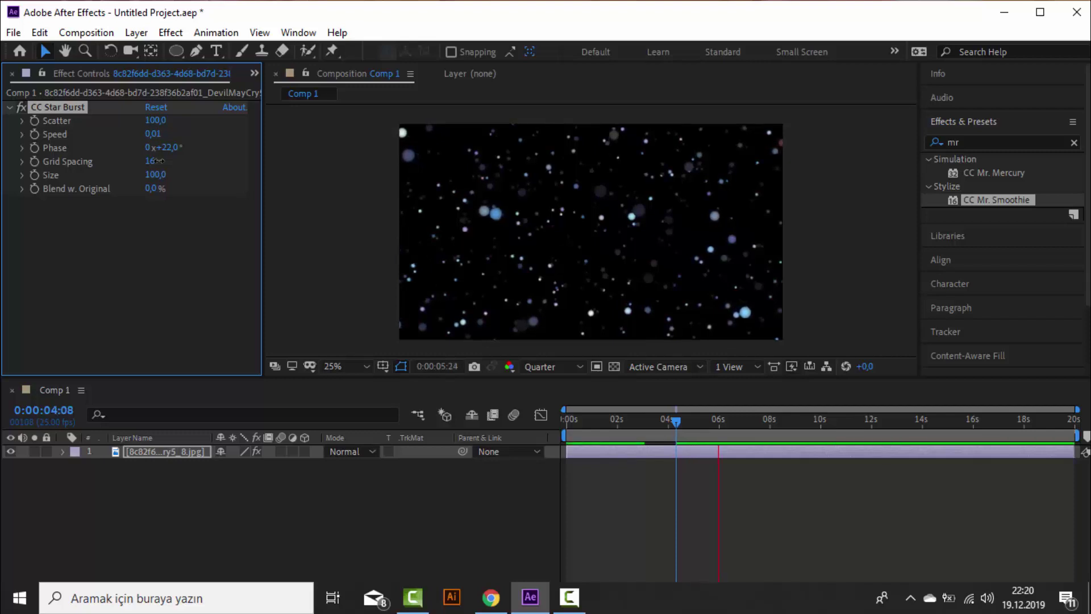
{"action": "left_click_drag", "start_coordinate": [158, 161], "coordinate": [108, 160]}
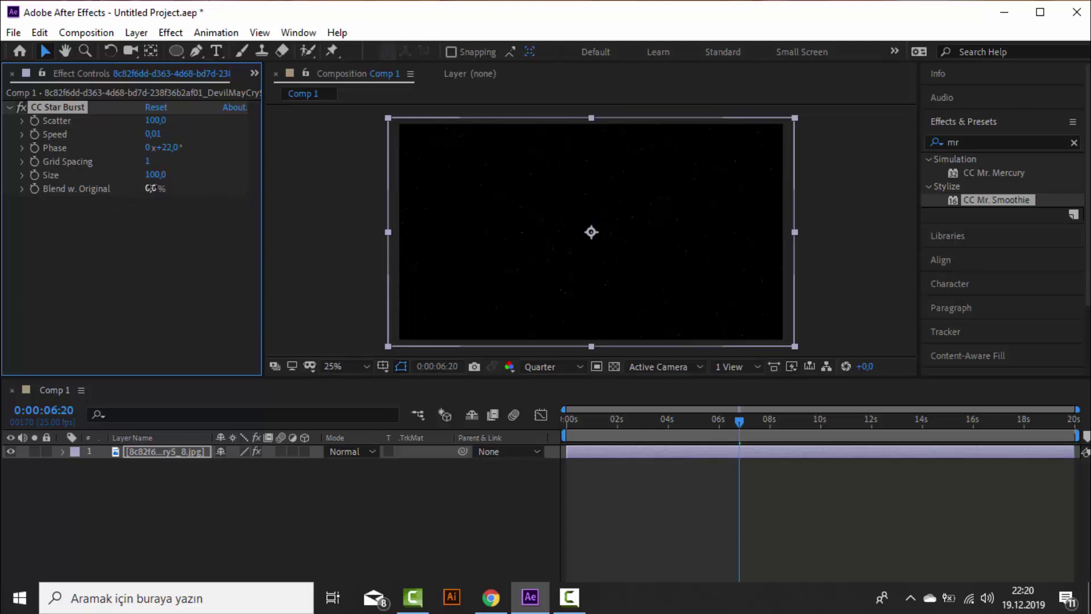
- Lower Blend w. Original to 5 % and raise star Speed to 0,12 while previewing
{"action": "mouse_move", "coordinate": [149, 188]}
{"action": "left_mouse_down"}
{"action": "mouse_move", "coordinate": [105, 193]}
{"action": "mouse_move", "coordinate": [122, 195]}
{"action": "left_mouse_up"}
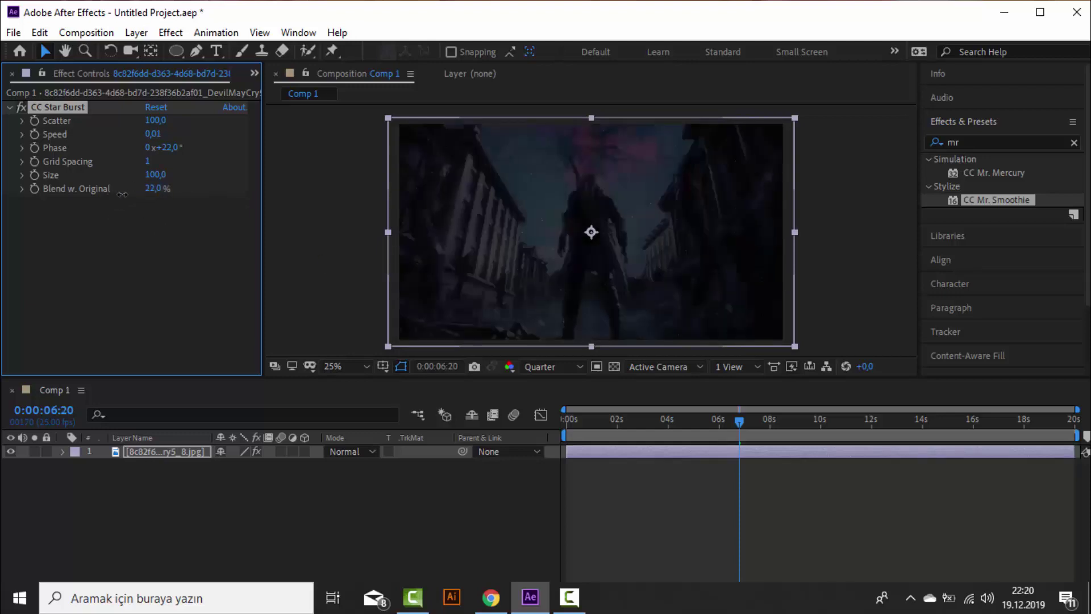
{"action": "left_click_drag", "start_coordinate": [720, 417], "coordinate": [534, 425]}
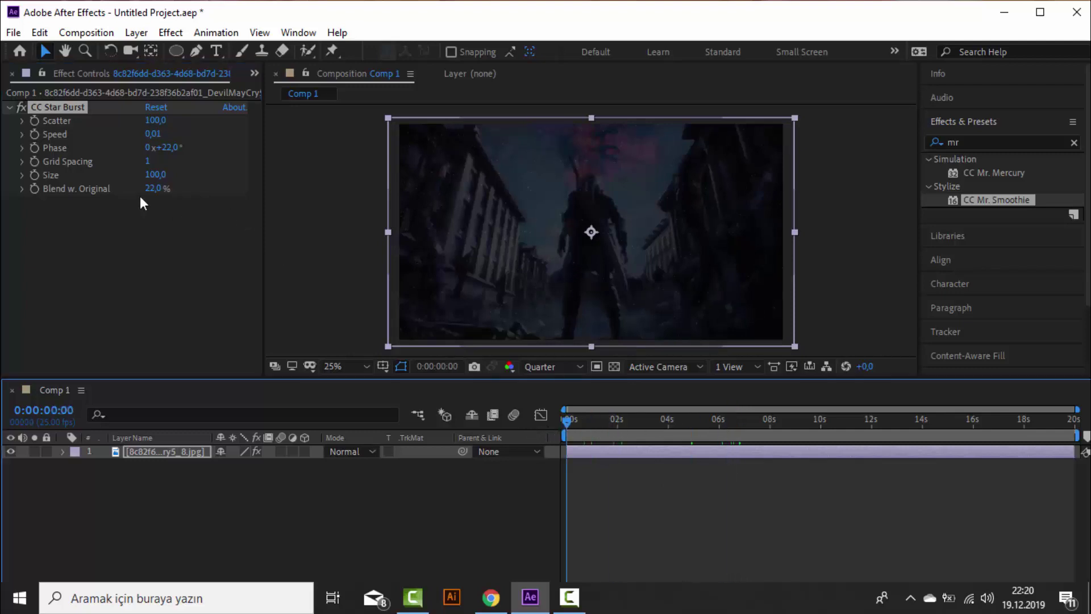
{"action": "left_click_drag", "start_coordinate": [155, 188], "coordinate": [420, 215]}
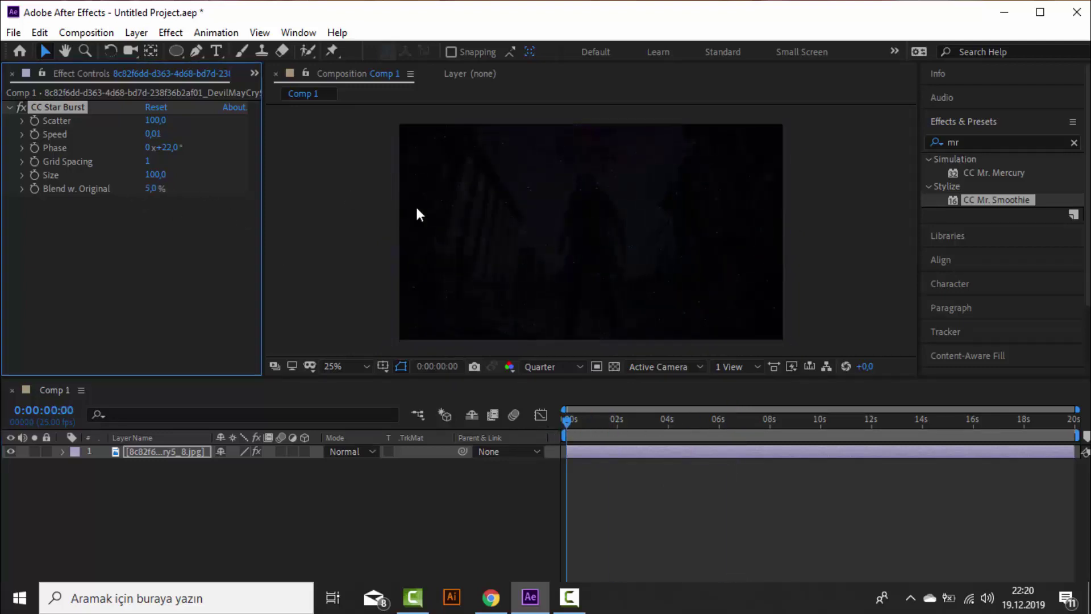
{"action": "key", "text": "space"}
{"action": "key", "text": "space"}
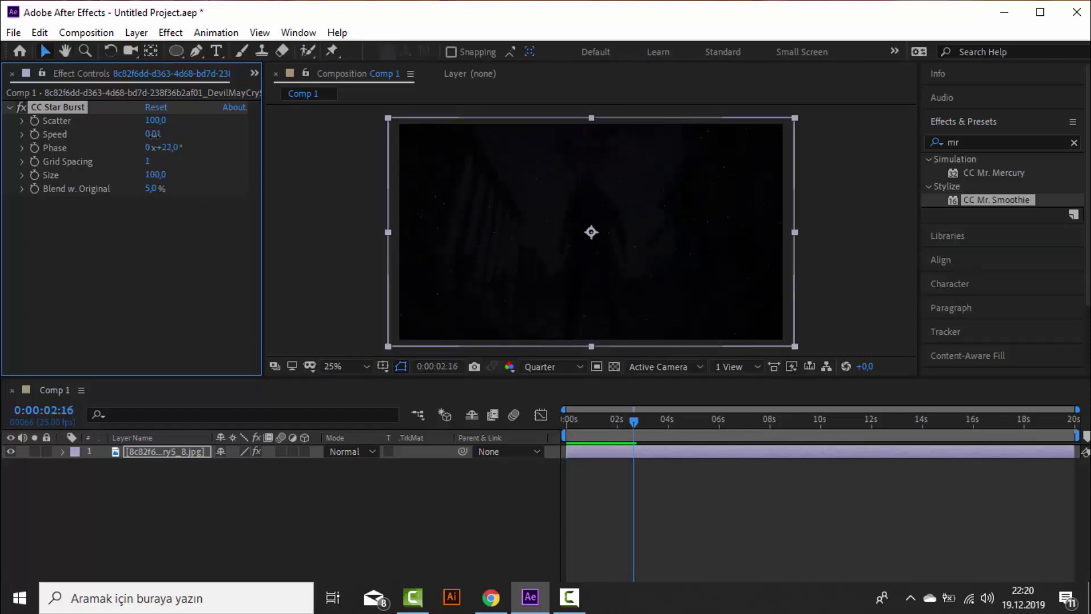
{"action": "left_click_drag", "start_coordinate": [154, 135], "coordinate": [162, 136]}
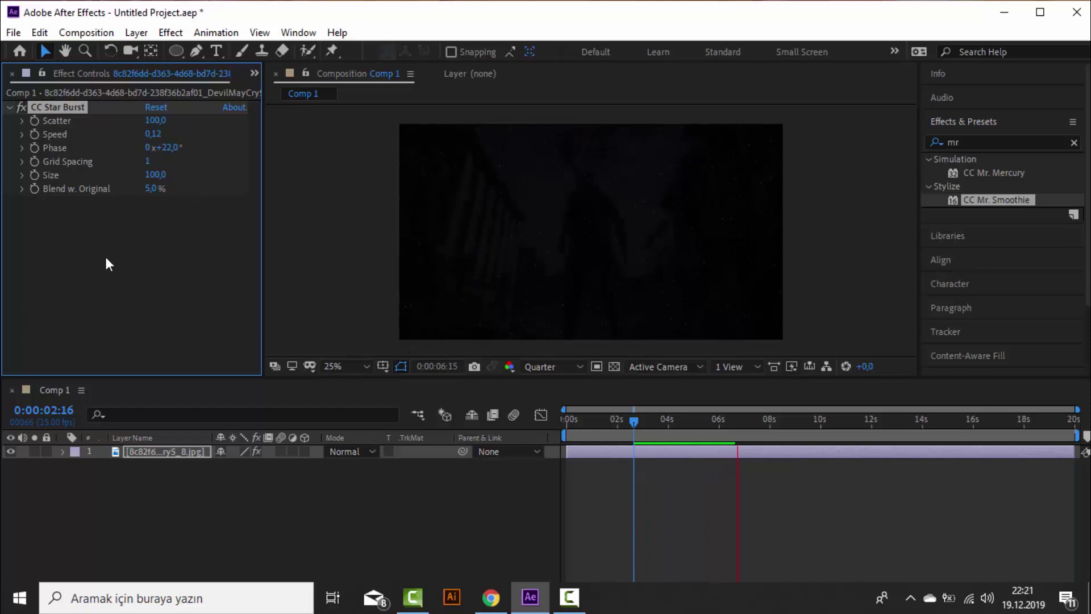
{"action": "left_click", "coordinate": [769, 445]}
- Set Blend w. Original to 0 % and enlarge the viewer at Fit magnification
{"action": "left_click_drag", "start_coordinate": [783, 424], "coordinate": [558, 423]}
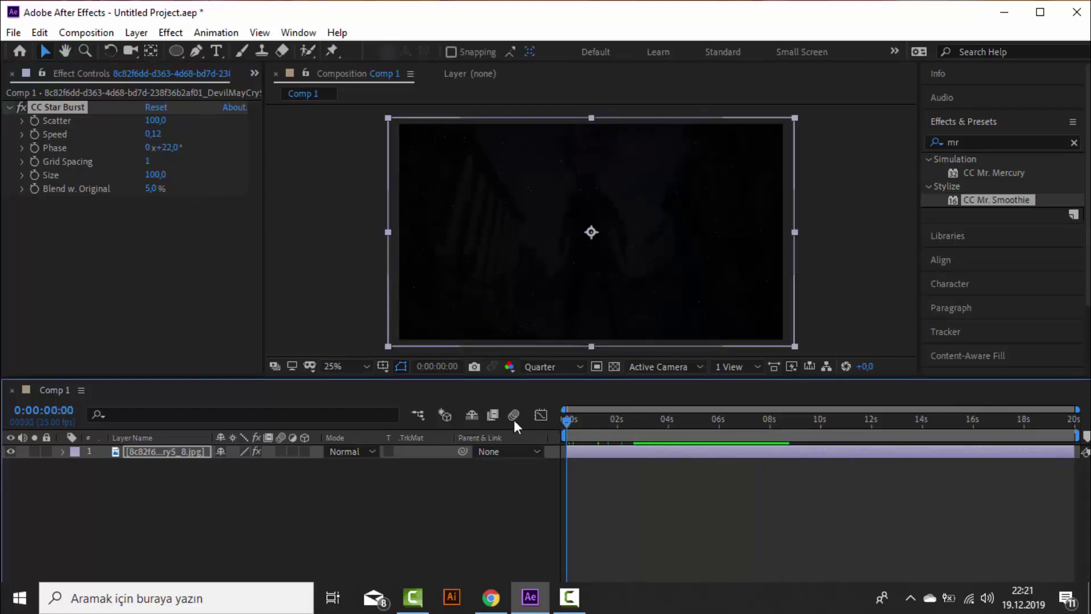
{"action": "left_click_drag", "start_coordinate": [149, 192], "coordinate": [78, 195]}
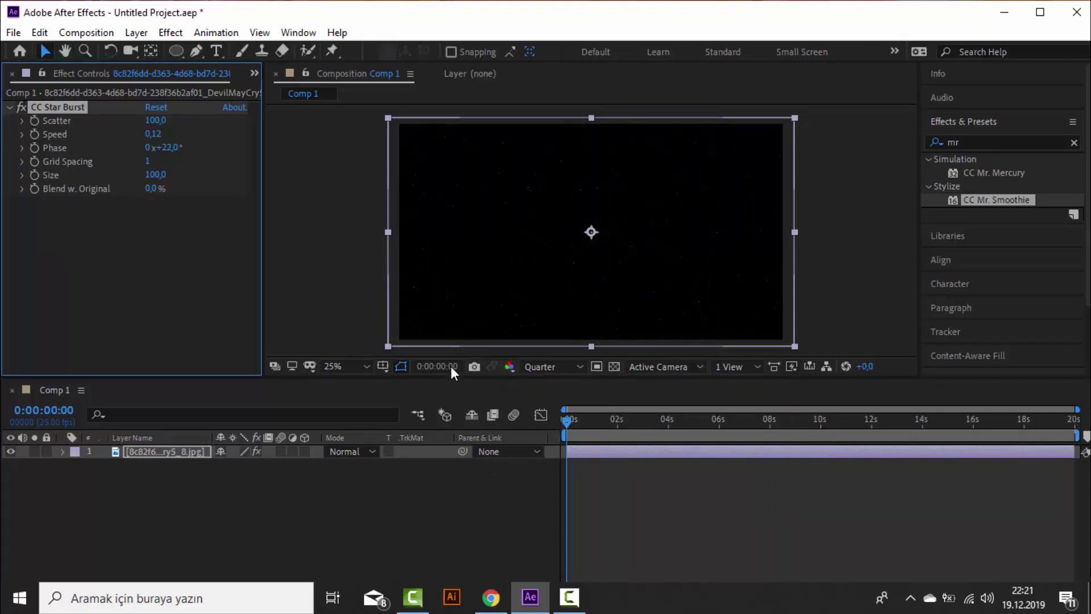
{"action": "left_click_drag", "start_coordinate": [452, 378], "coordinate": [353, 451]}
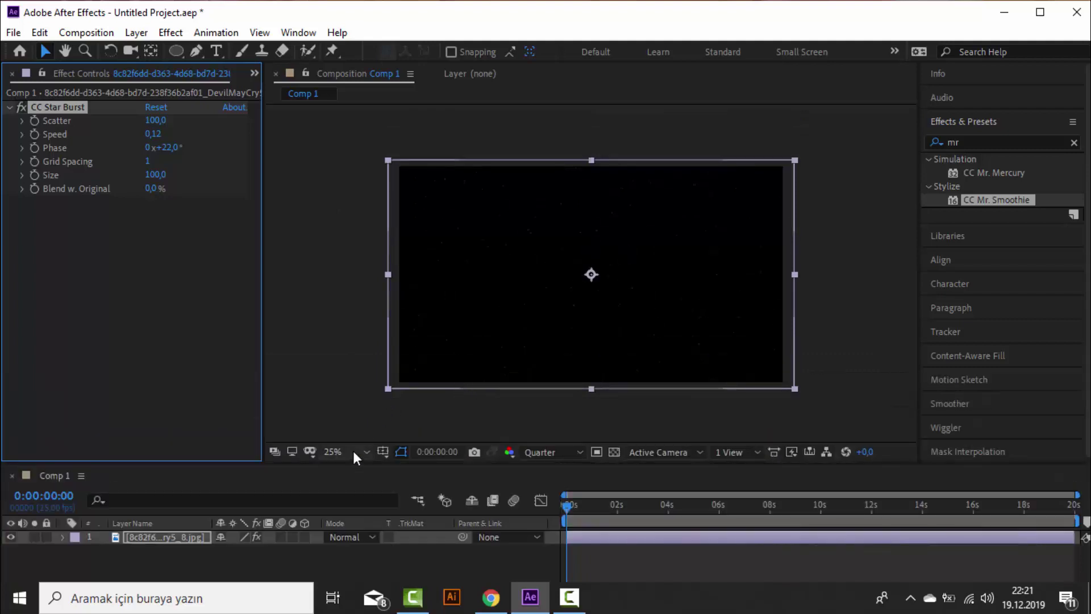
{"action": "left_click", "coordinate": [364, 452]}
{"action": "left_click", "coordinate": [369, 182]}
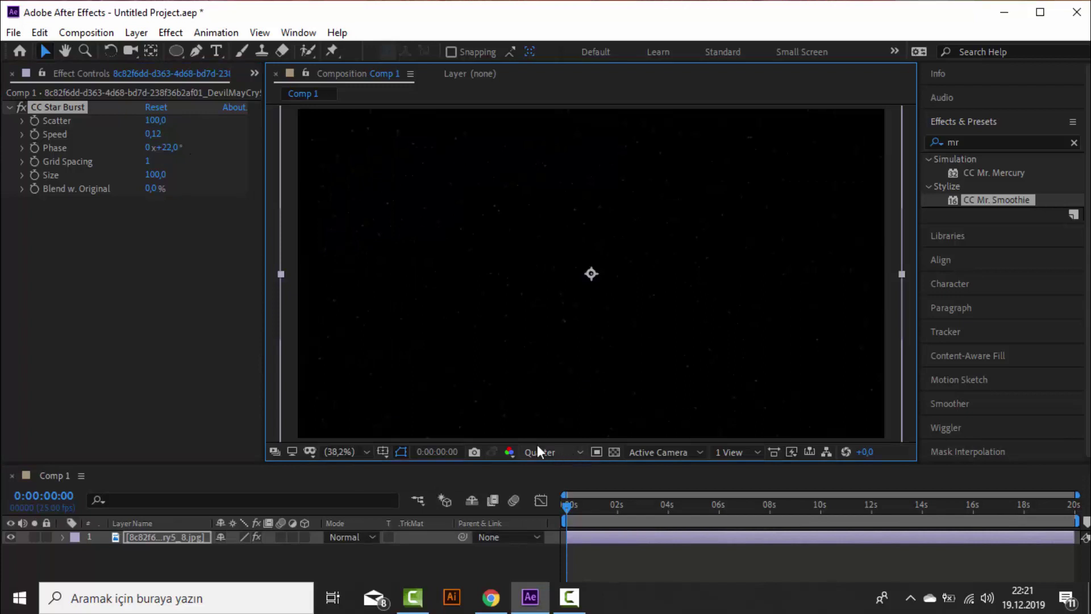
- Set Grid Spacing to 3 and preview the denser starfield
{"action": "left_click_drag", "start_coordinate": [147, 161], "coordinate": [145, 162]}
{"action": "left_click", "coordinate": [150, 163]}
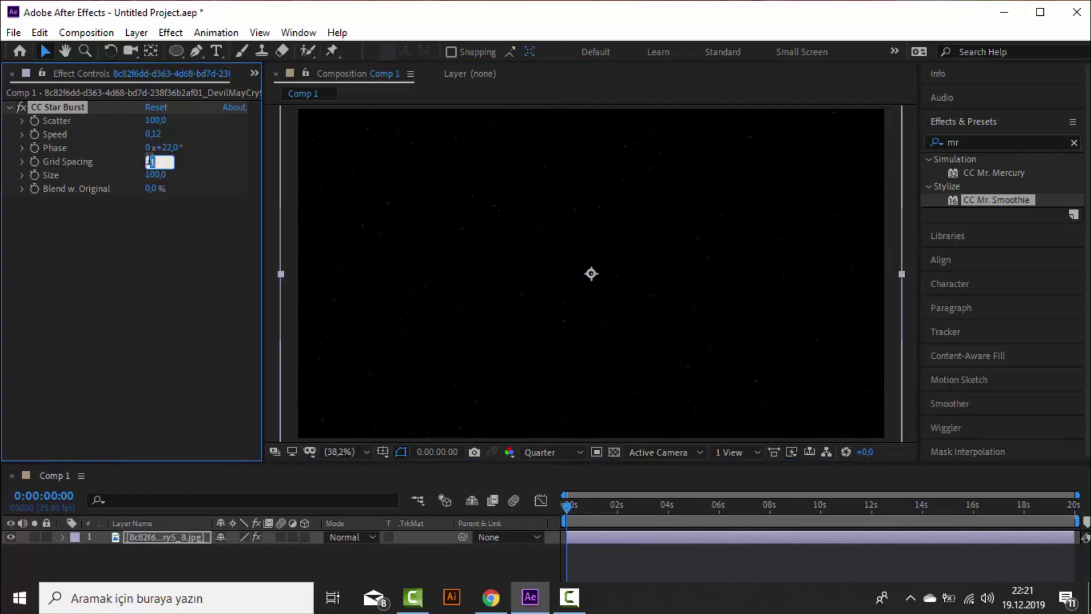
{"action": "type", "text": "3"}
{"action": "key", "text": "Return"}
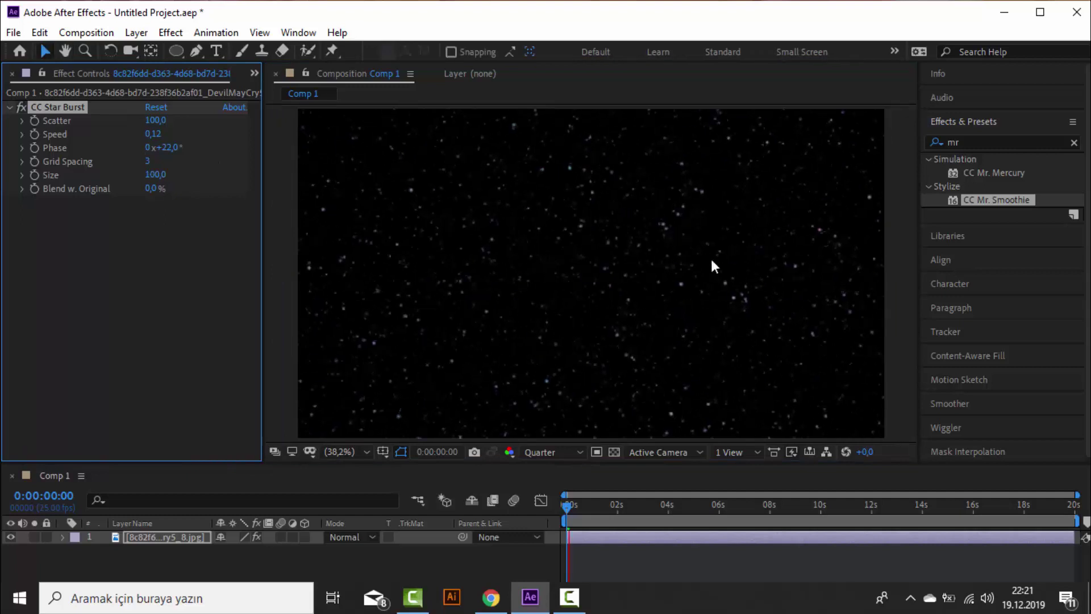
{"action": "key", "text": "space"}
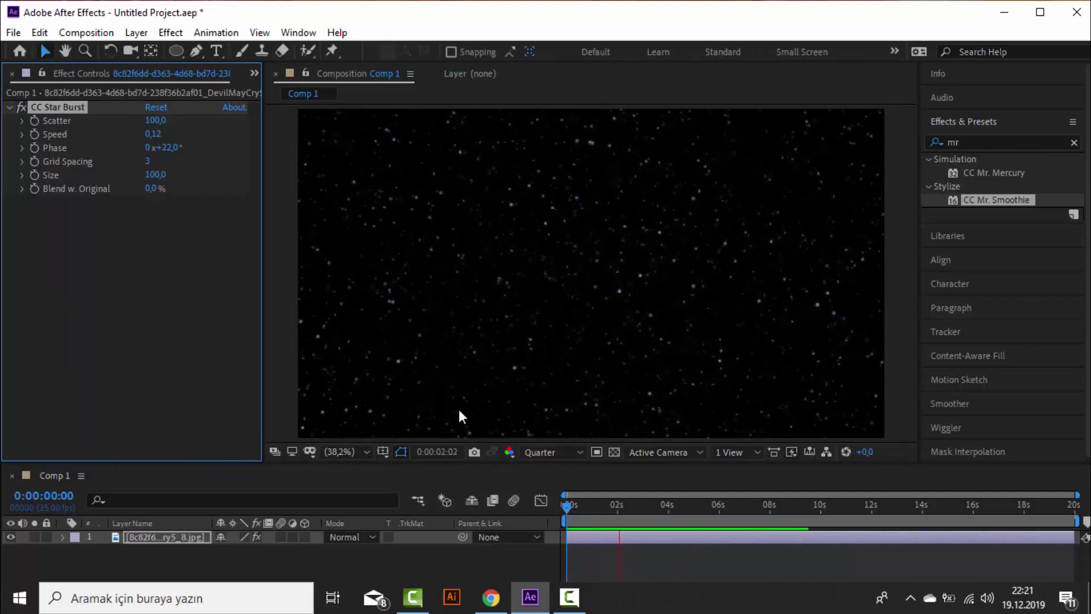
{"action": "left_click", "coordinate": [251, 567]}
{"action": "left_click", "coordinate": [175, 534]}
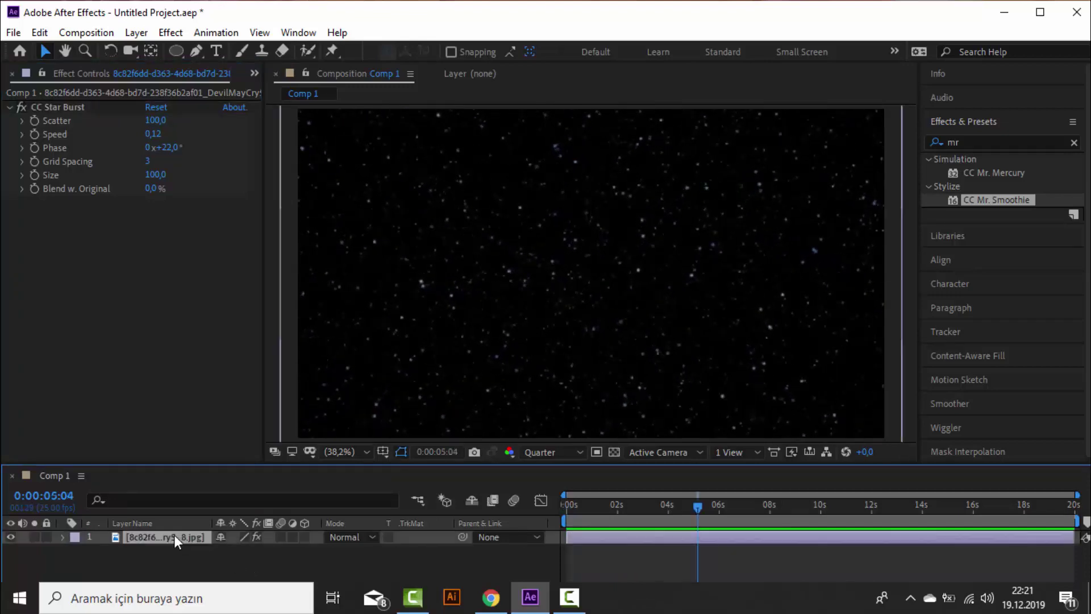
- Add Stylize > Glow based on Alpha Channel and raise its Threshold to 57,6 %
{"action": "left_click", "coordinate": [171, 32]}
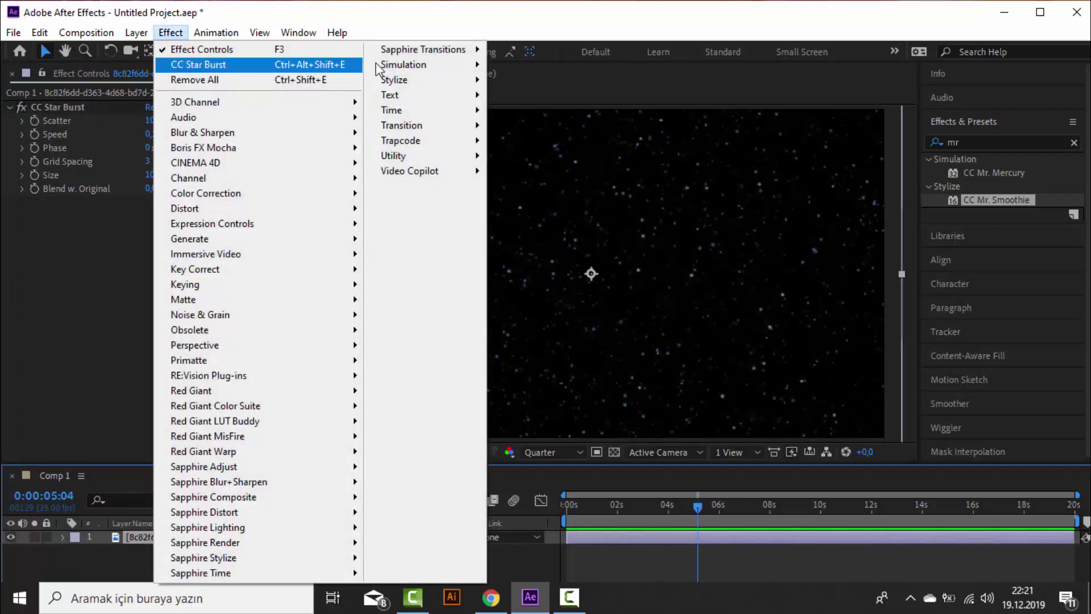
{"action": "mouse_move", "coordinate": [427, 65]}
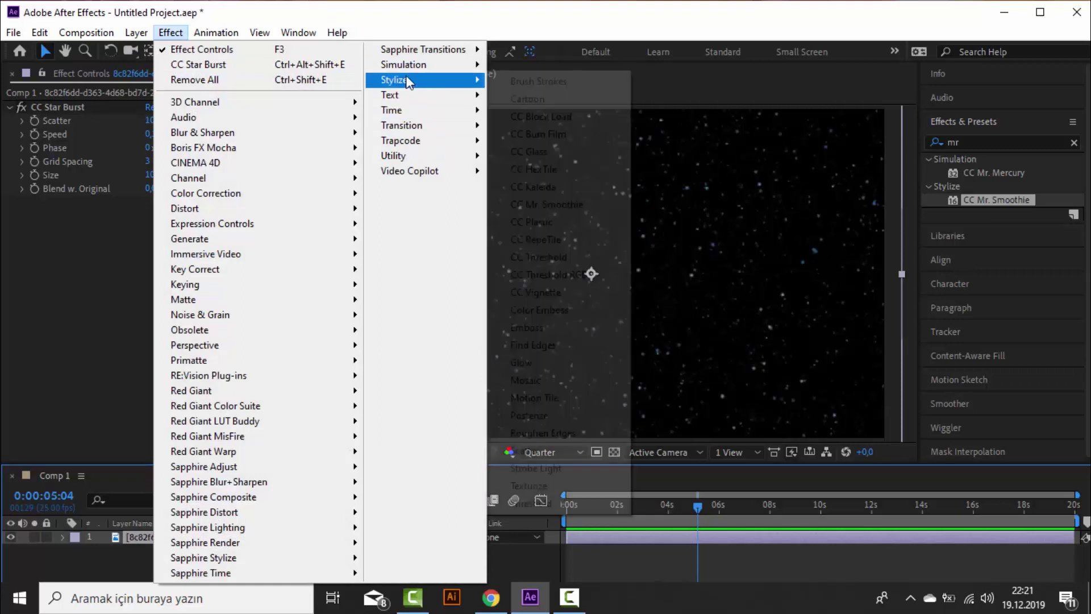
{"action": "left_click", "coordinate": [523, 361]}
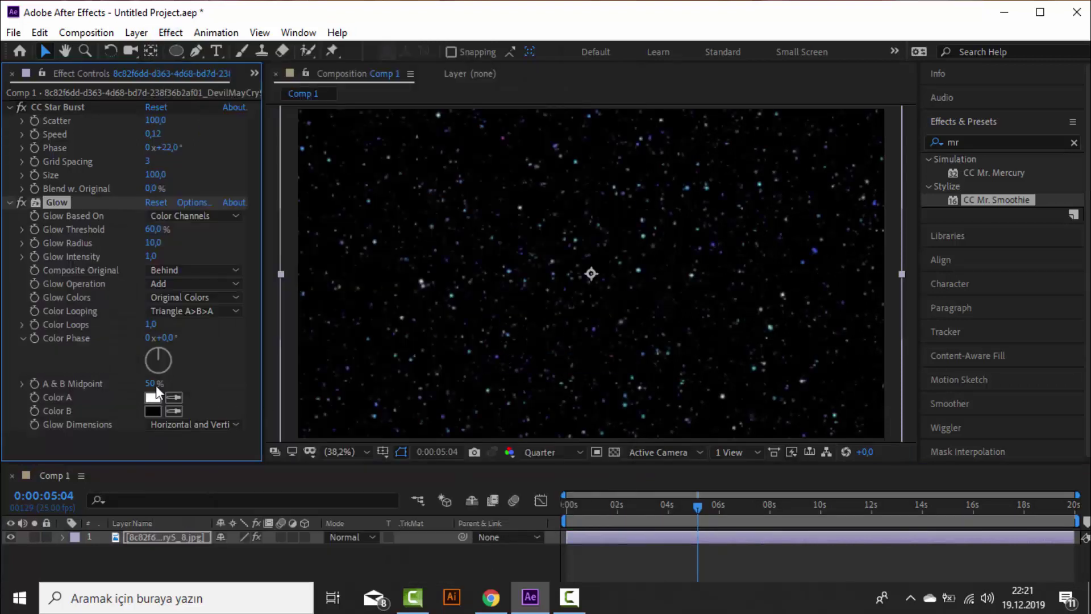
{"action": "left_click", "coordinate": [179, 217]}
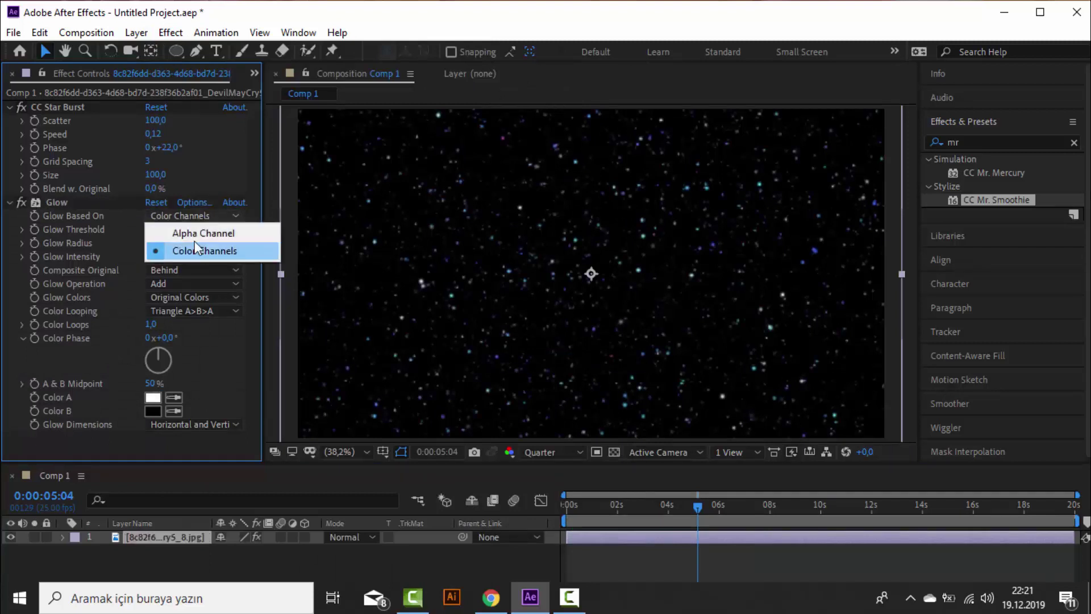
{"action": "left_click", "coordinate": [186, 234]}
{"action": "mouse_move", "coordinate": [154, 229]}
{"action": "left_mouse_down"}
{"action": "mouse_move", "coordinate": [167, 229]}
{"action": "mouse_move", "coordinate": [164, 241]}
{"action": "left_mouse_up"}
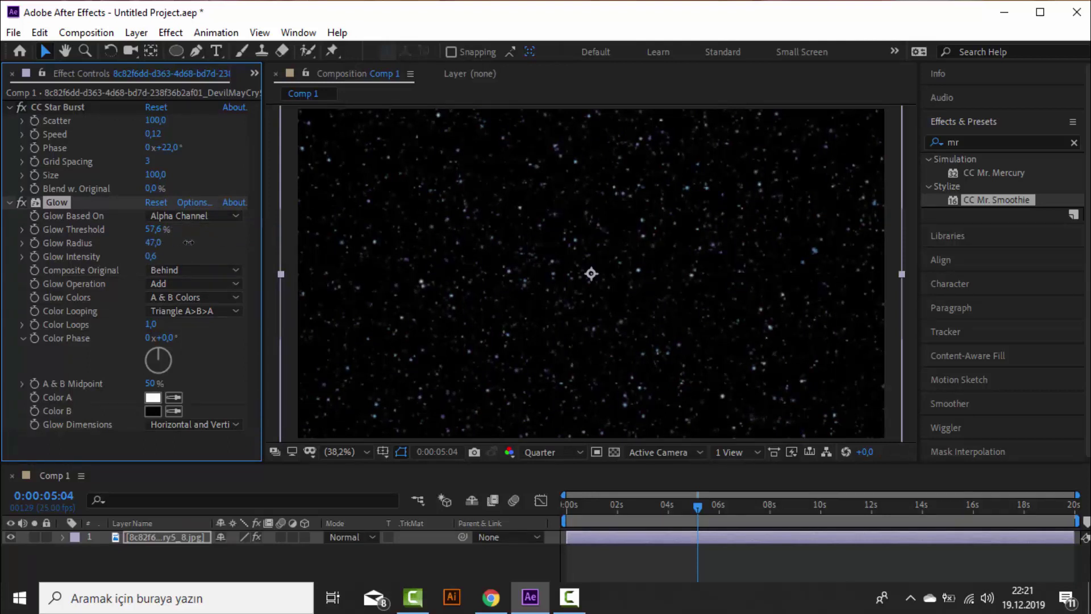
- Set the preview Resolution to Full and Glow Threshold to 60 %
{"action": "left_click", "coordinate": [526, 452]}
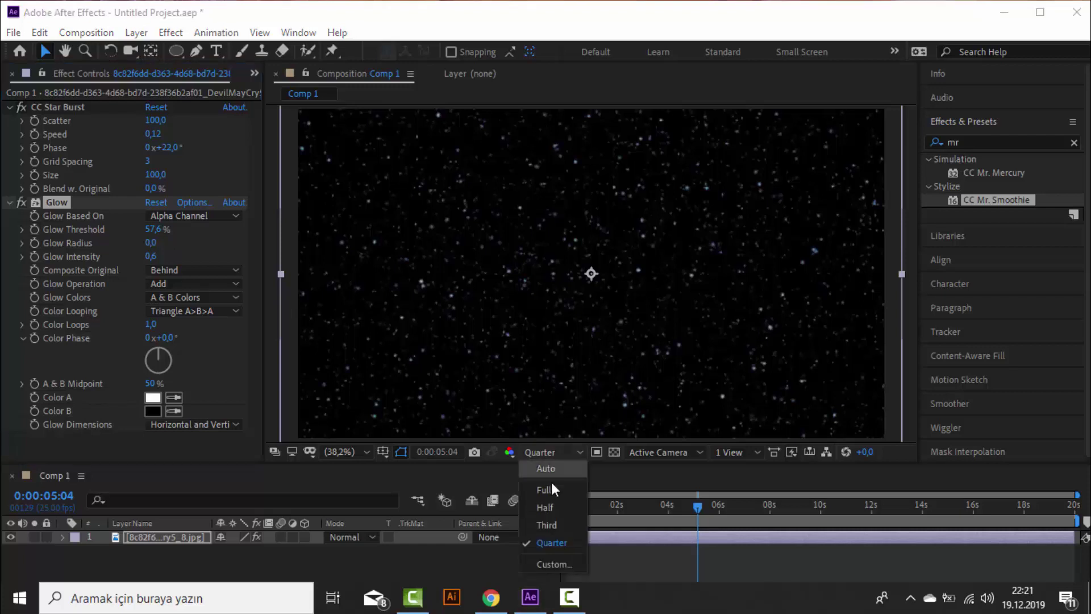
{"action": "left_click", "coordinate": [551, 489]}
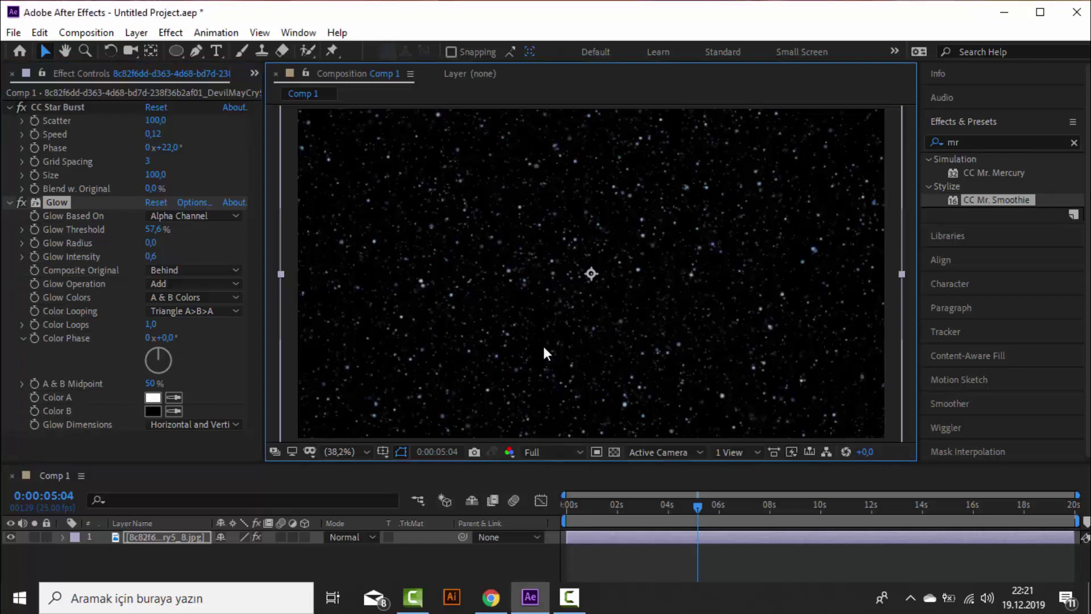
{"action": "left_click", "coordinate": [18, 202]}
{"action": "mouse_move", "coordinate": [157, 230]}
{"action": "left_mouse_down"}
{"action": "mouse_move", "coordinate": [180, 240]}
{"action": "mouse_move", "coordinate": [88, 252]}
{"action": "left_mouse_up"}
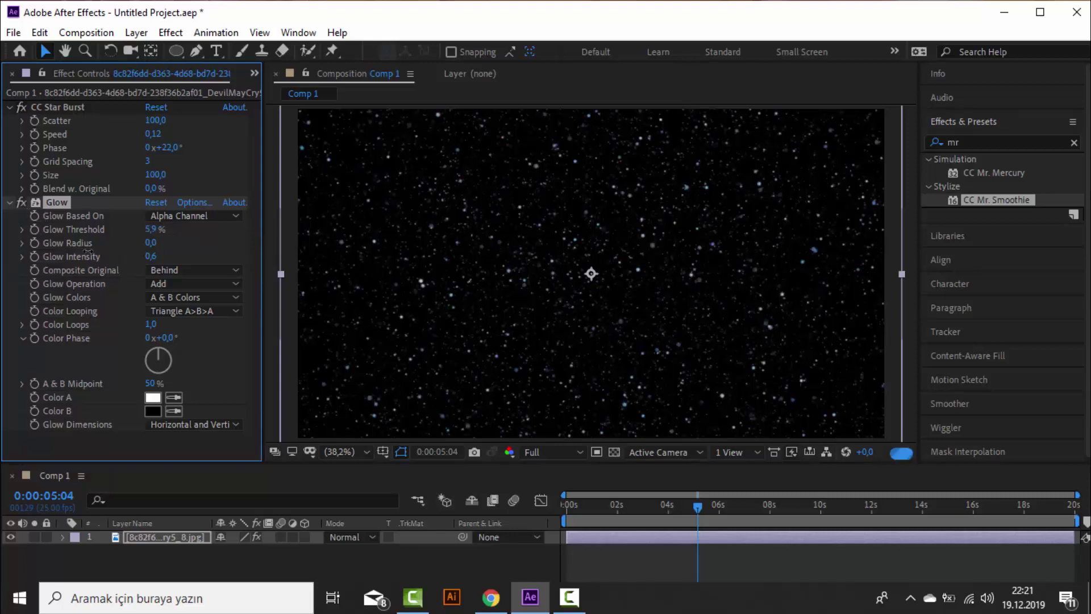
{"action": "left_click_drag", "start_coordinate": [163, 245], "coordinate": [174, 244]}
{"action": "left_click", "coordinate": [155, 230]}
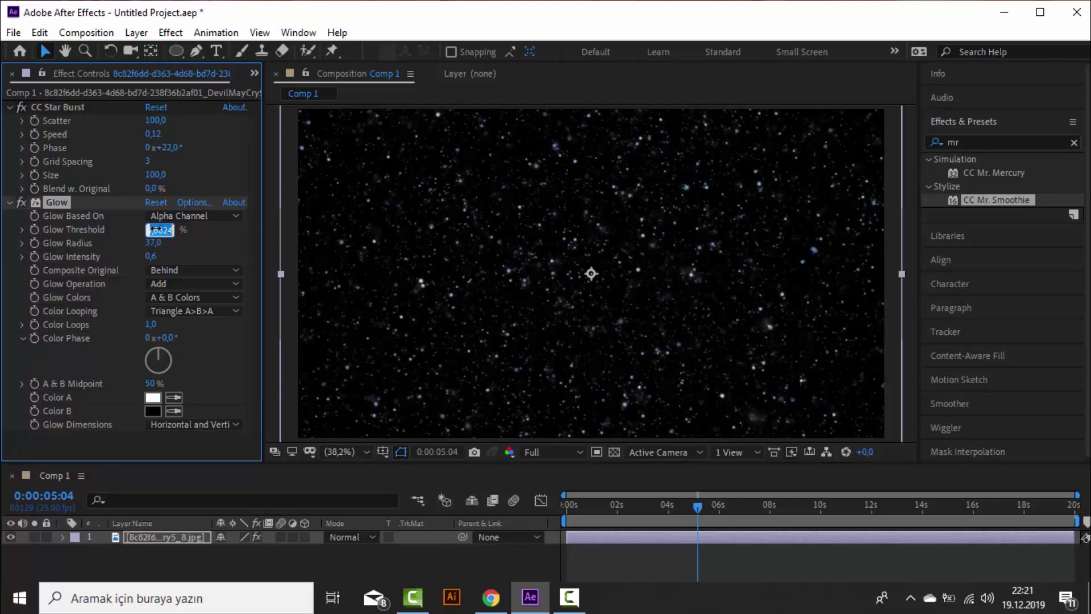
{"action": "type", "text": "0"}
{"action": "key", "text": "Return"}
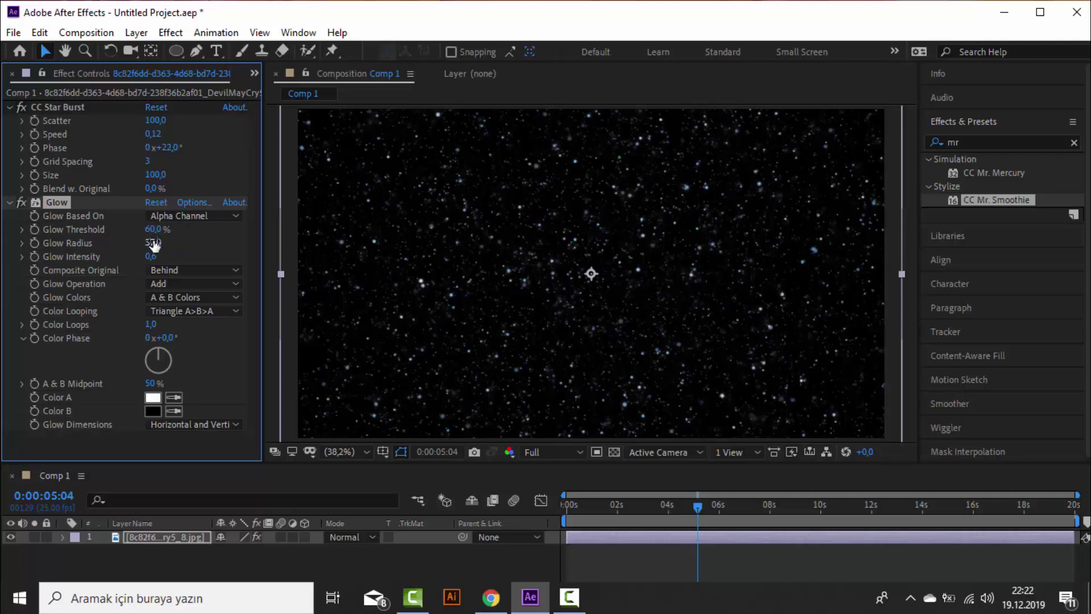
- Set Glow Radius to 30 and Intensity to 5,1, then zoom to 33.3% and rewind
{"action": "left_click", "coordinate": [154, 244]}
{"action": "key", "text": "Return"}
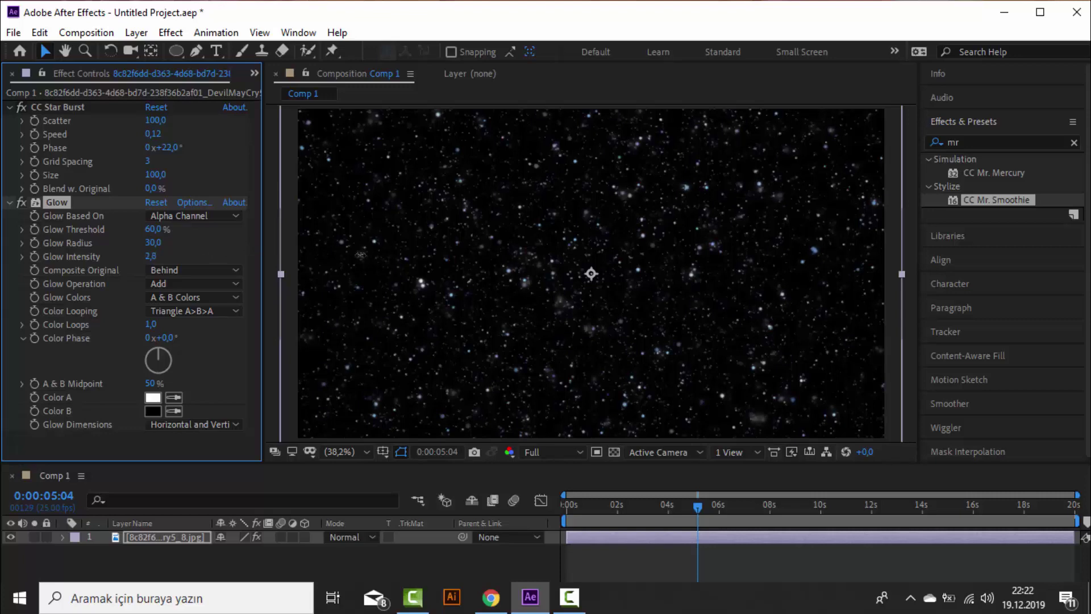
{"action": "left_click_drag", "start_coordinate": [361, 255], "coordinate": [403, 256]}
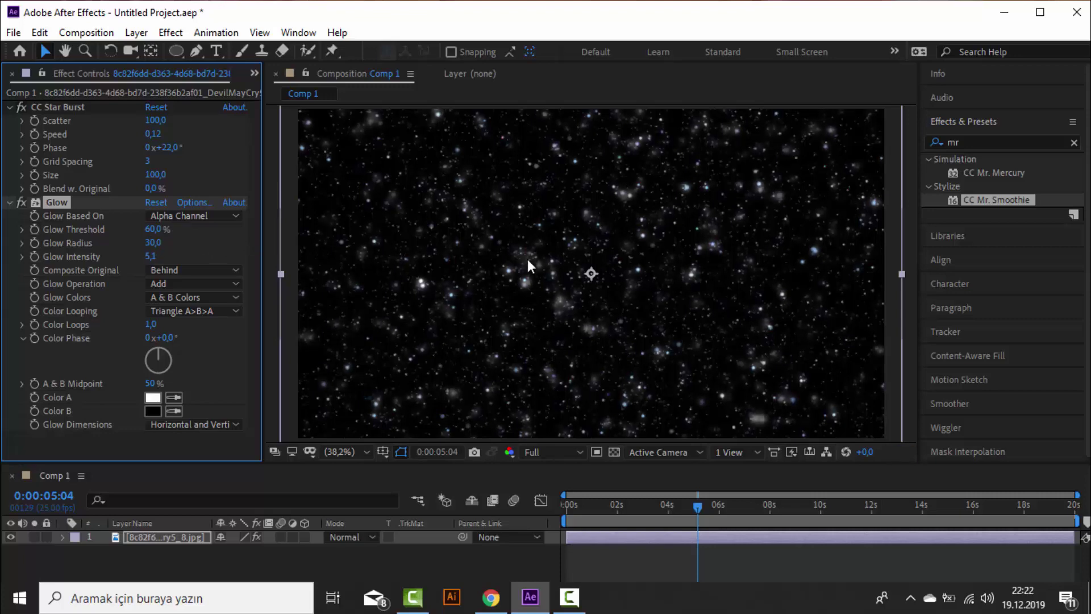
{"action": "key", "text": "comma"}
{"action": "left_click_drag", "start_coordinate": [698, 506], "coordinate": [544, 513]}
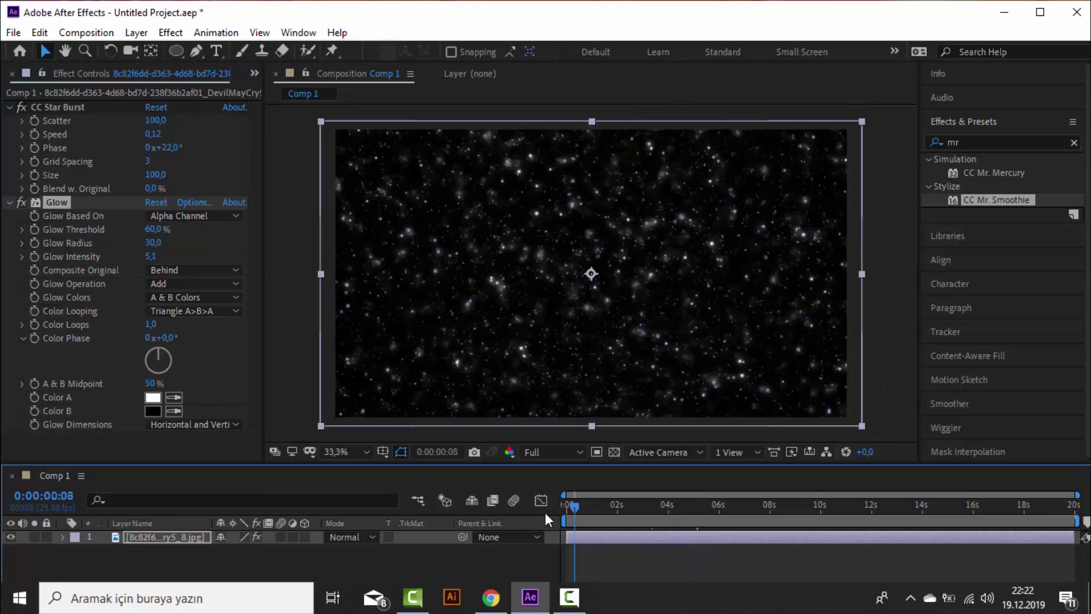
- Preview the glowing star field animation, then stop it and play it again
{"action": "key", "text": "space"}
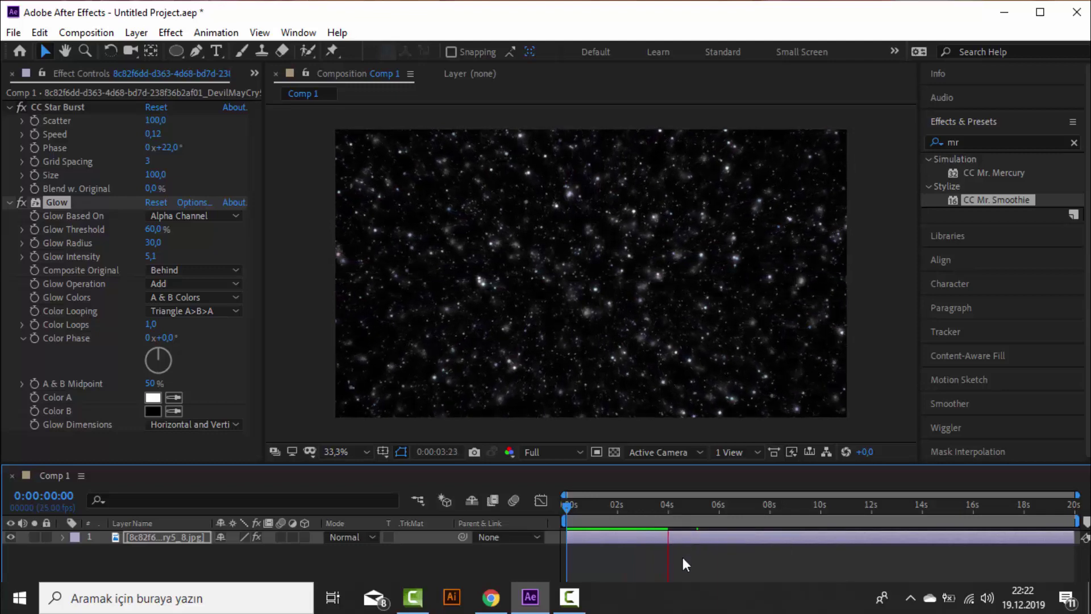
{"action": "key", "text": "space"}
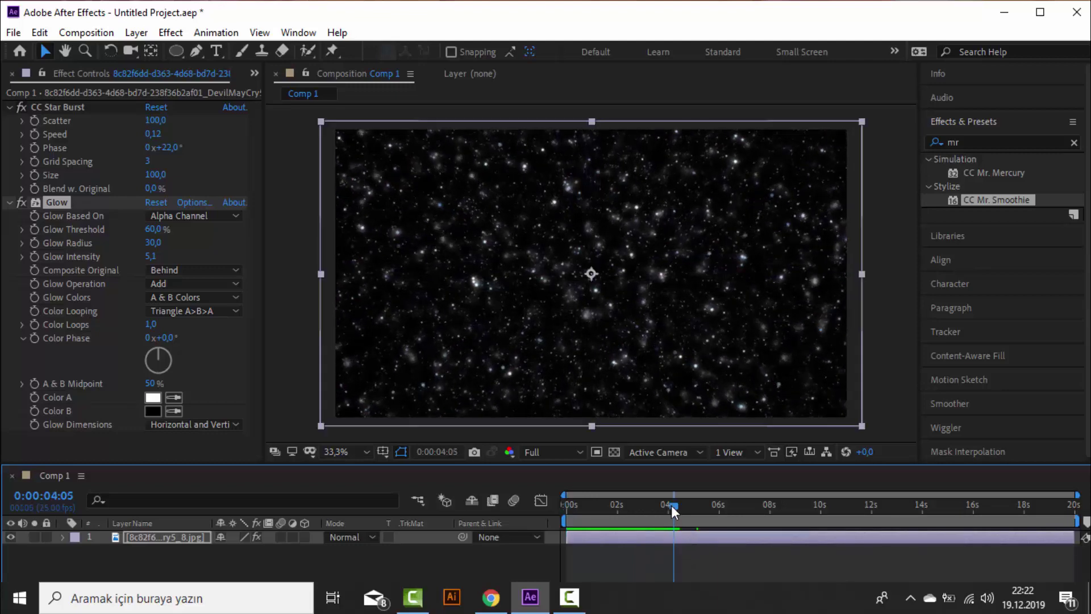
{"action": "key", "text": "space"}
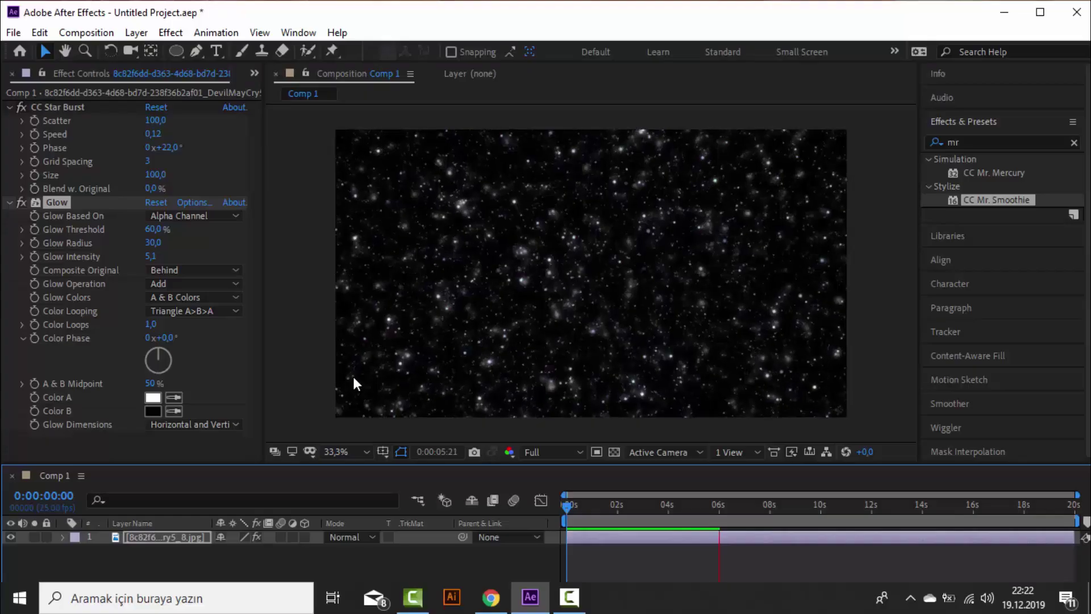
- Select the image layer and apply Simulation > Caustics to it
{"action": "left_click", "coordinate": [180, 34]}
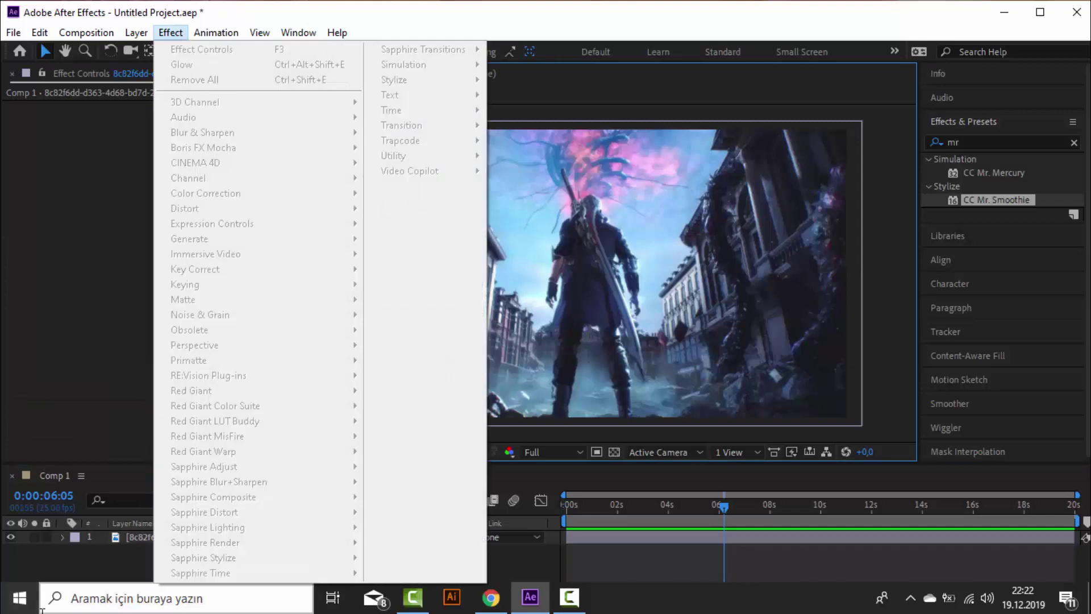
{"action": "left_click", "coordinate": [128, 540]}
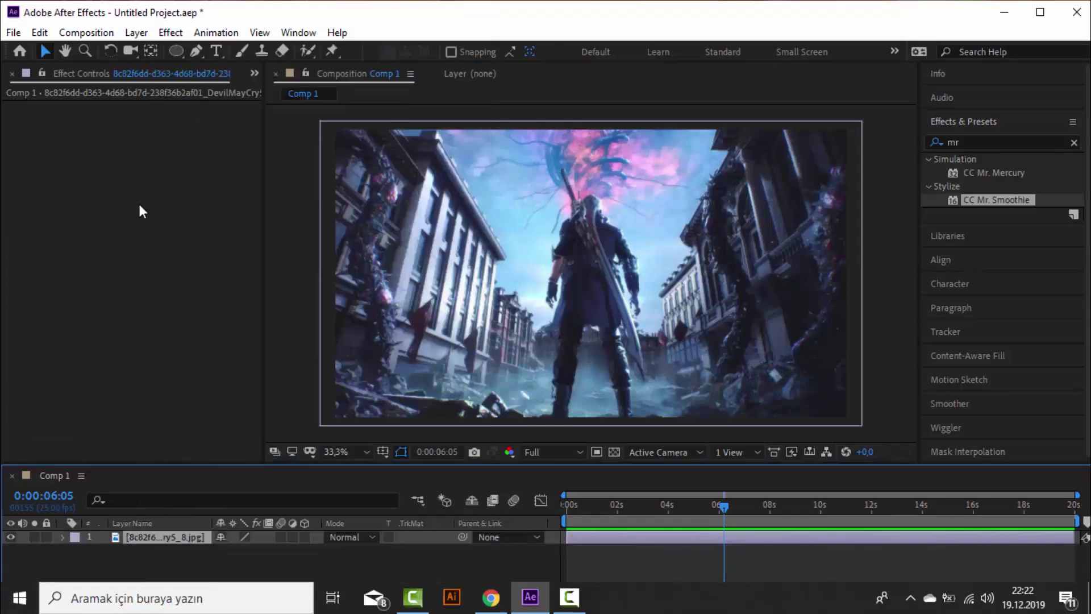
{"action": "left_click", "coordinate": [170, 32]}
{"action": "mouse_move", "coordinate": [419, 68]}
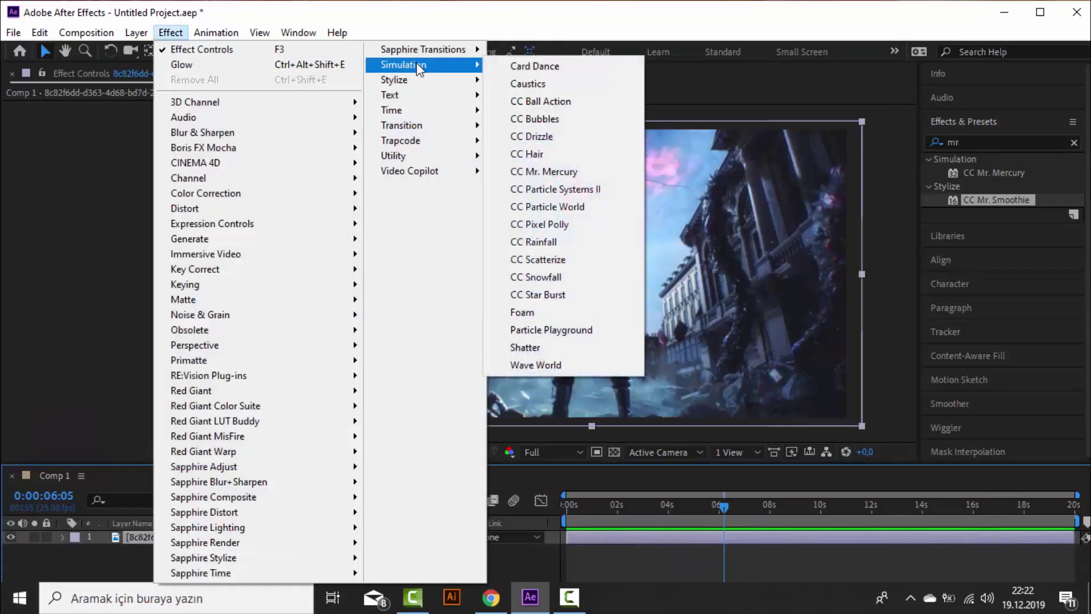
{"action": "left_click", "coordinate": [535, 87]}
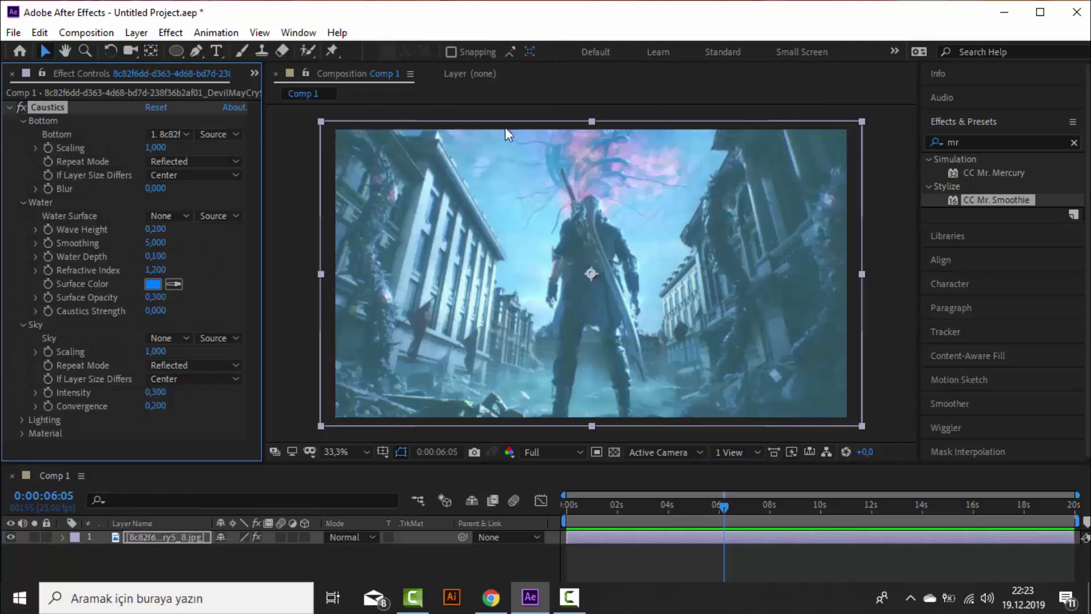
- Scrub the Caustics Bottom Scaling down to 0,020 for a dense grid of mirrored tiles
{"action": "left_click_drag", "start_coordinate": [155, 147], "coordinate": [100, 150]}
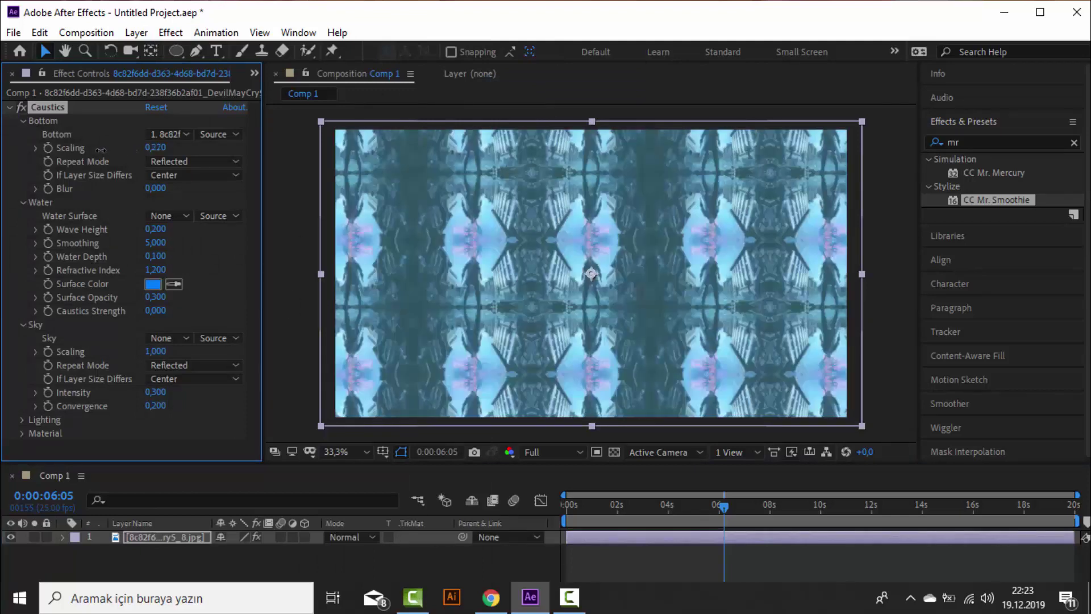
{"action": "mouse_move", "coordinate": [95, 150]}
{"action": "left_mouse_down"}
{"action": "mouse_move", "coordinate": [77, 152]}
{"action": "mouse_move", "coordinate": [86, 153]}
{"action": "left_mouse_up"}
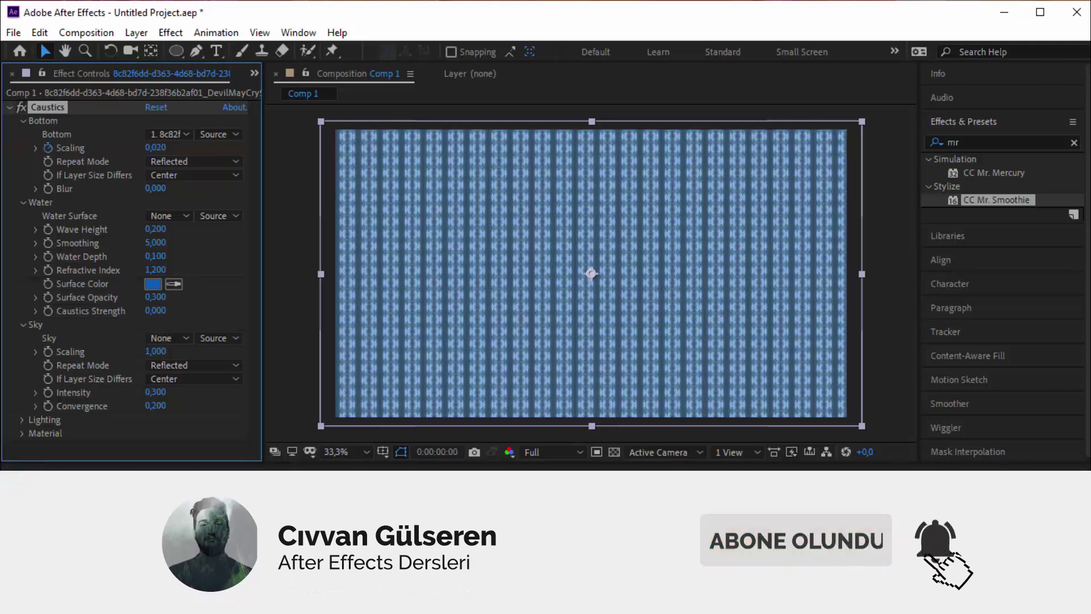
- Keyframe Caustics Bottom Scaling to 0,850 at 0:00:03:23 and -1,350 at 0:00:08:01
{"action": "left_click", "coordinate": [667, 520]}
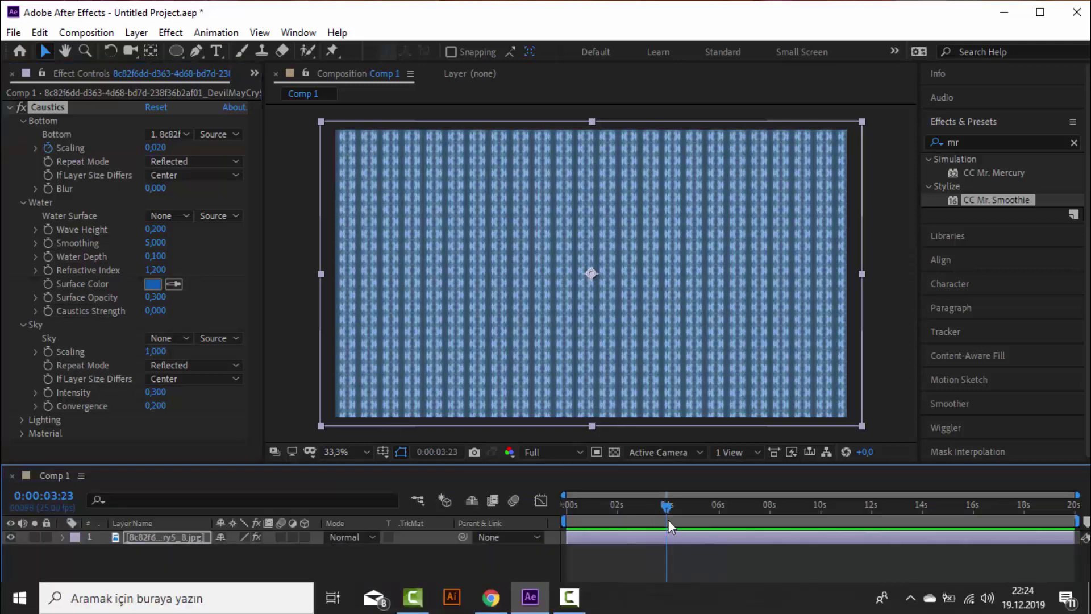
{"action": "left_click_drag", "start_coordinate": [159, 149], "coordinate": [226, 149]}
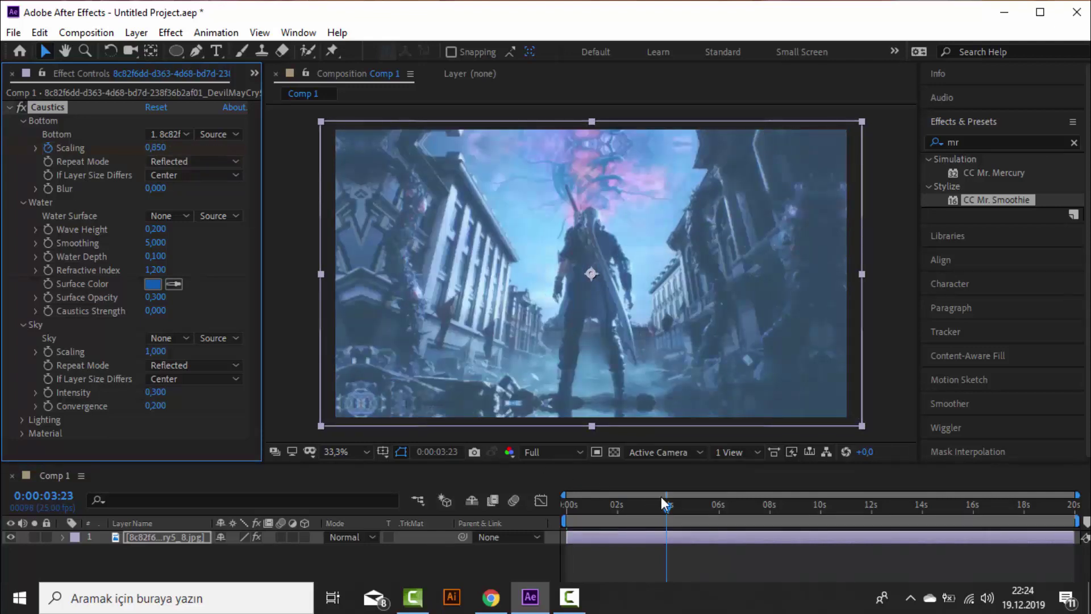
{"action": "left_click_drag", "start_coordinate": [668, 506], "coordinate": [768, 521]}
{"action": "key", "text": "space"}
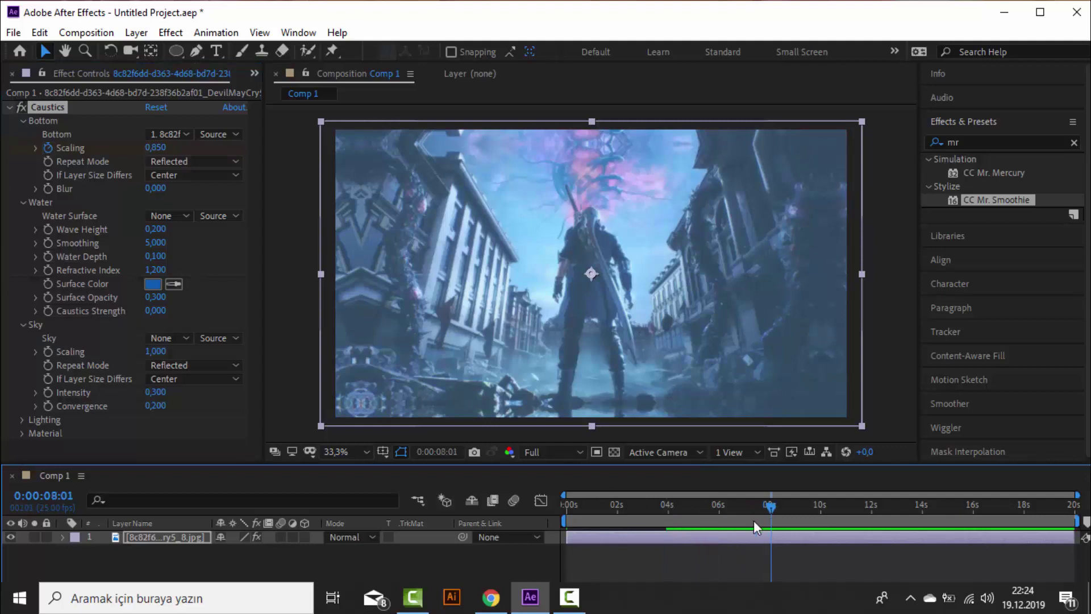
{"action": "left_click_drag", "start_coordinate": [154, 149], "coordinate": [199, 149]}
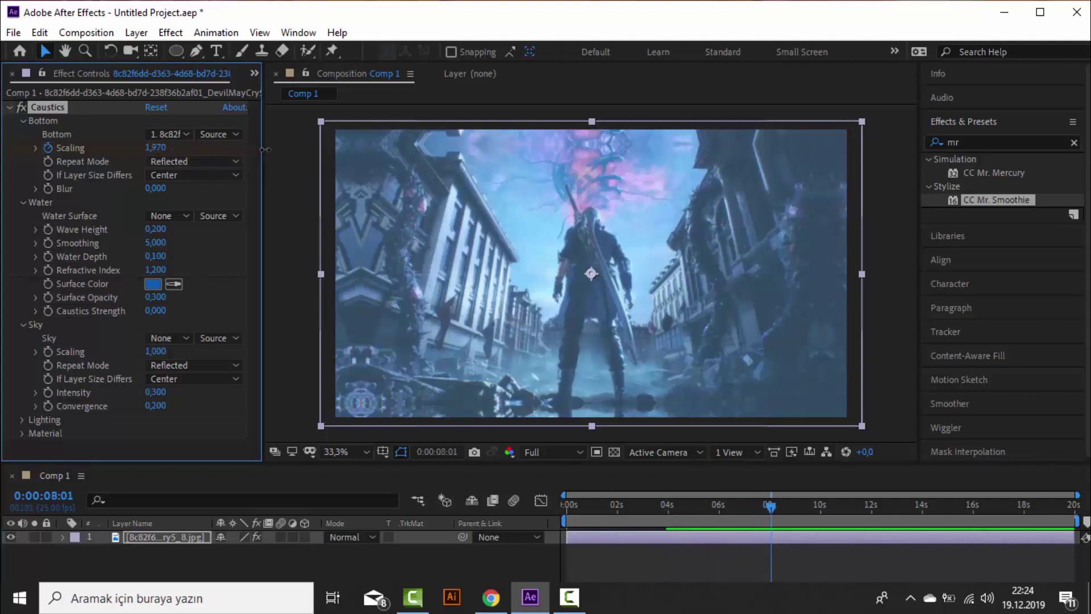
{"action": "mouse_move", "coordinate": [265, 149]}
{"action": "left_mouse_down"}
{"action": "mouse_move", "coordinate": [502, 175]}
{"action": "mouse_move", "coordinate": [522, 189]}
{"action": "mouse_move", "coordinate": [1, 171]}
{"action": "left_mouse_up"}
{"action": "left_click", "coordinate": [719, 504]}
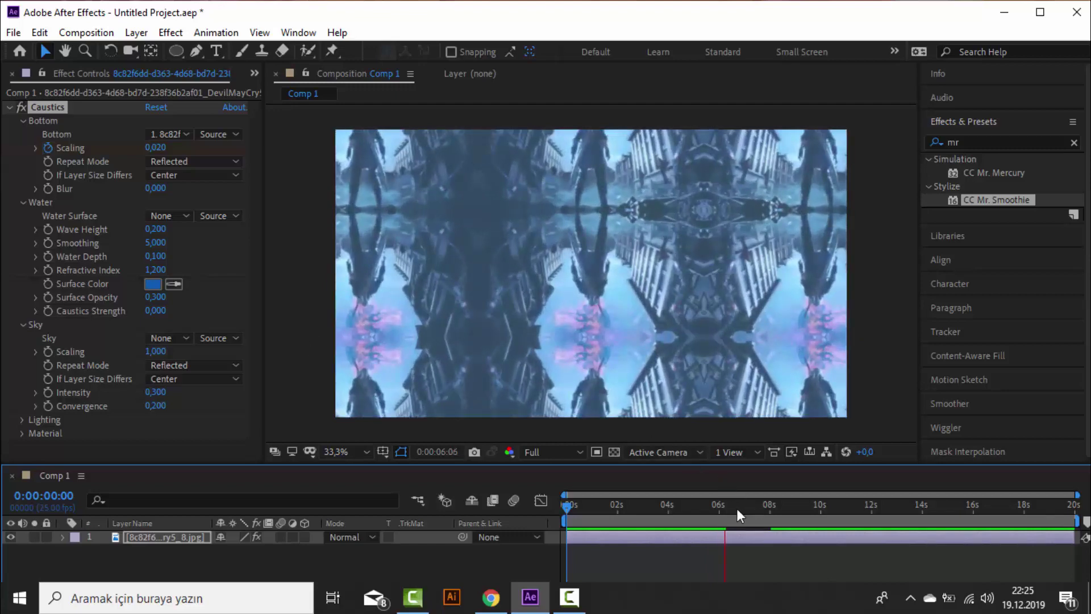
{"action": "key", "text": "space"}
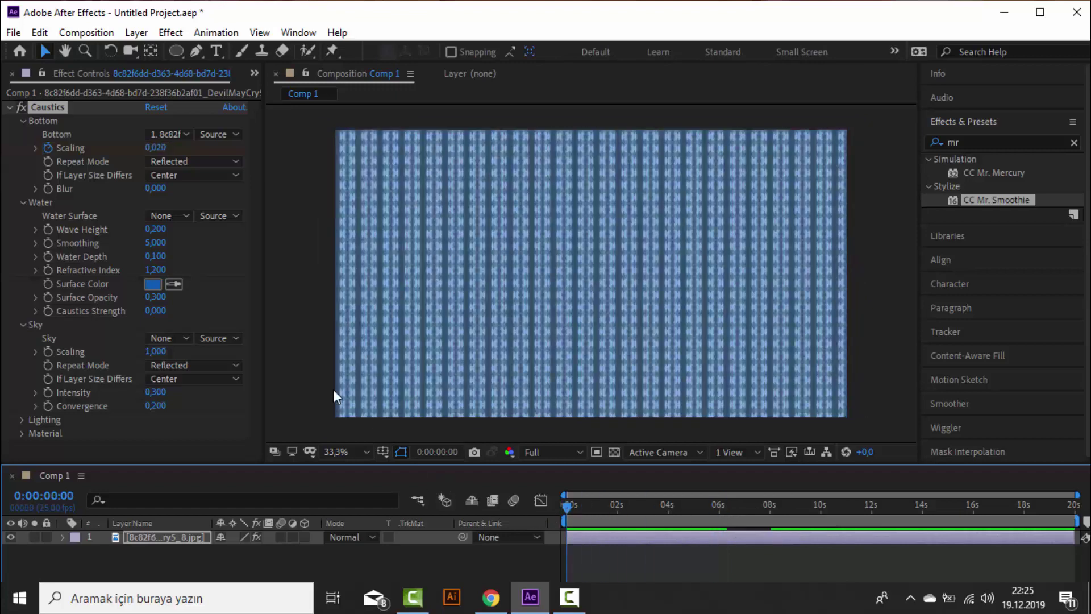
{"action": "key", "text": "space"}
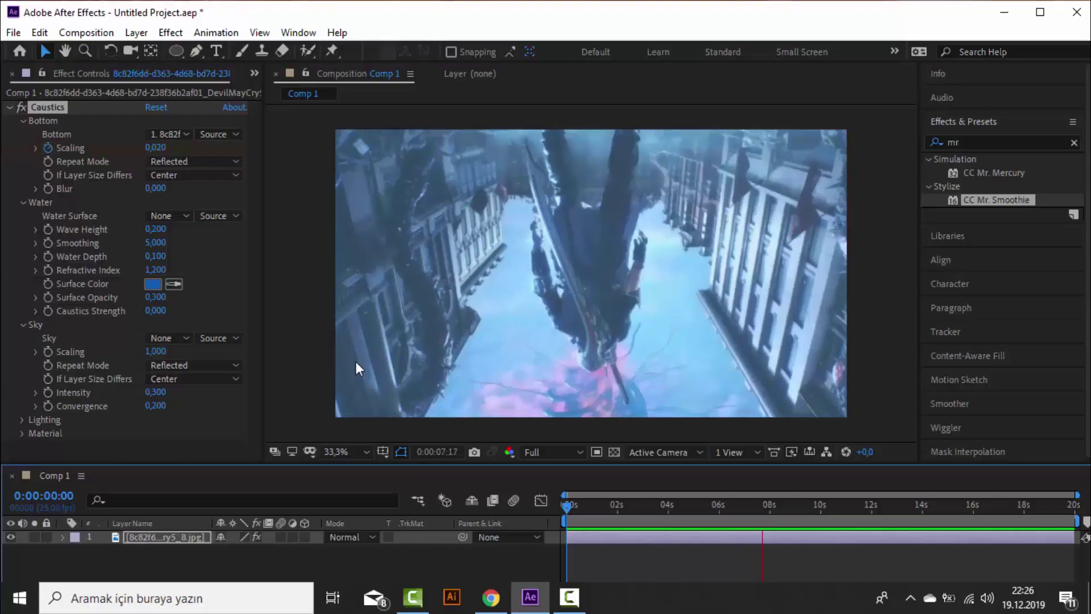
- Bring up the Effect > Stylize list of effects
{"action": "left_click", "coordinate": [171, 32]}
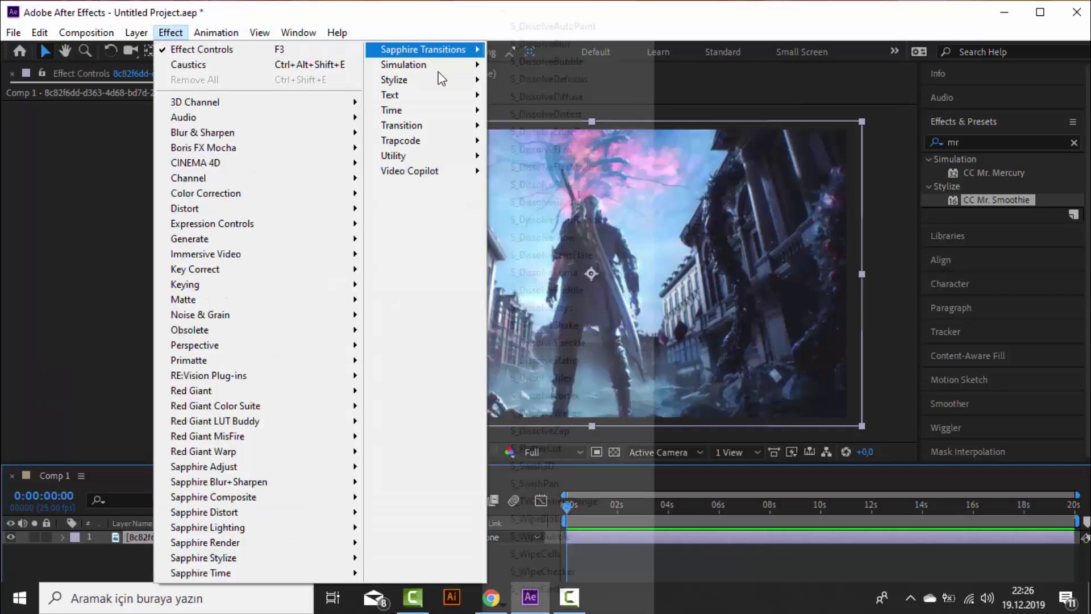
{"action": "mouse_move", "coordinate": [432, 80]}
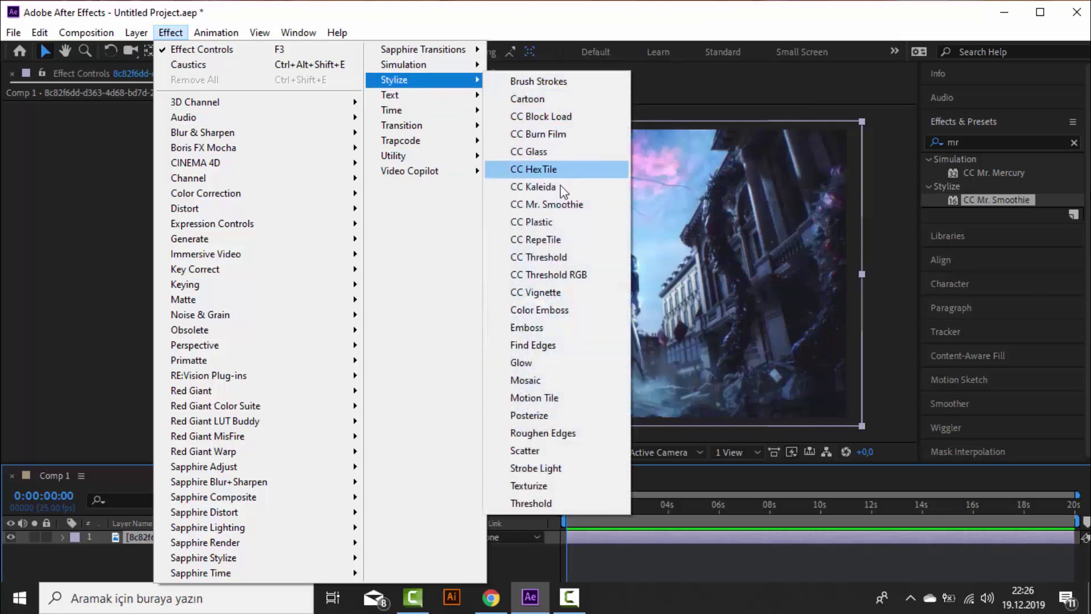
- Apply CC HexTile, enlarge its Radius, and recentre the tiles on a new point
{"action": "left_click", "coordinate": [550, 169]}
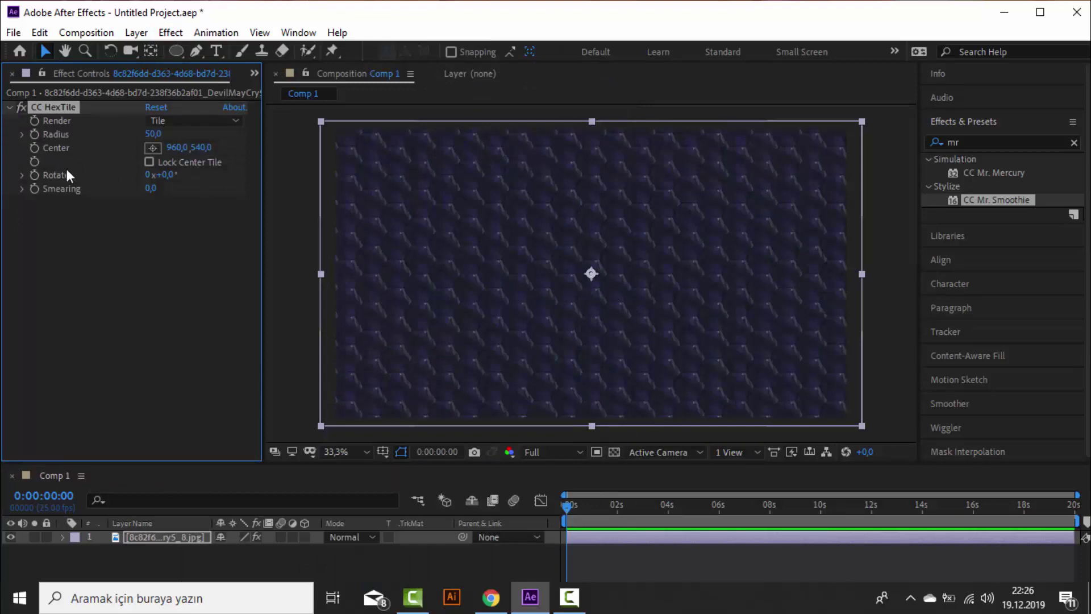
{"action": "left_click_drag", "start_coordinate": [163, 131], "coordinate": [281, 147]}
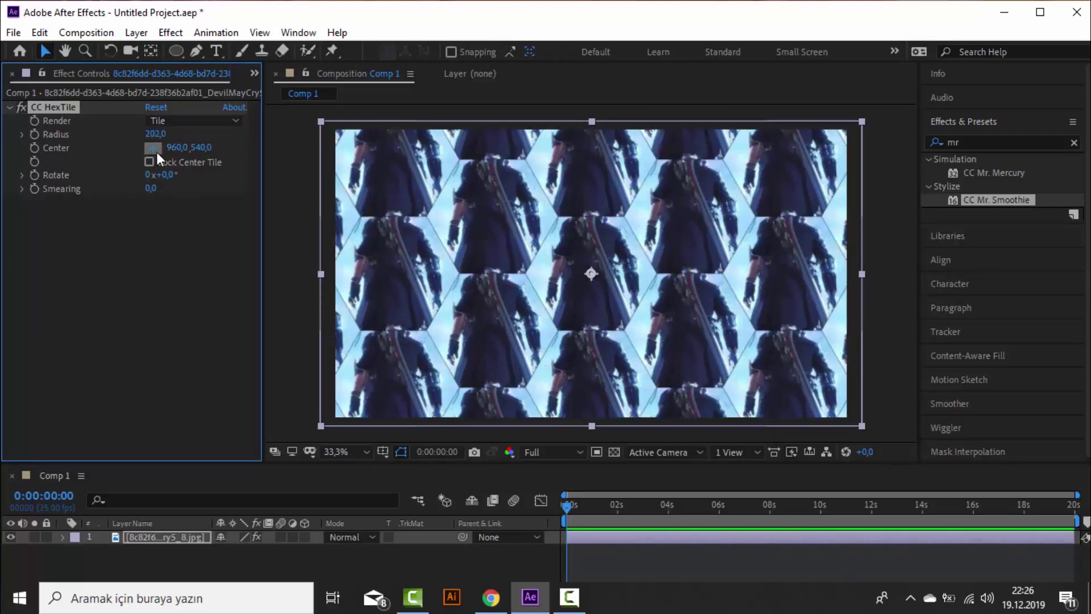
{"action": "left_click", "coordinate": [587, 216]}
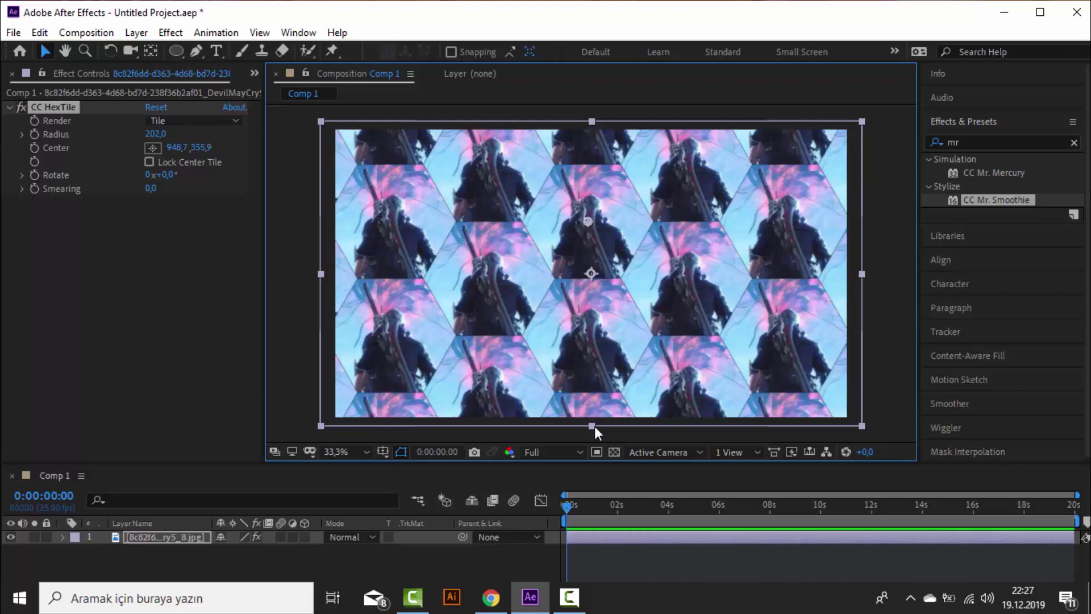
- Keyframe the HexTile Radius at several times, settling near 8 seconds without black gaps
{"action": "left_click", "coordinate": [32, 132]}
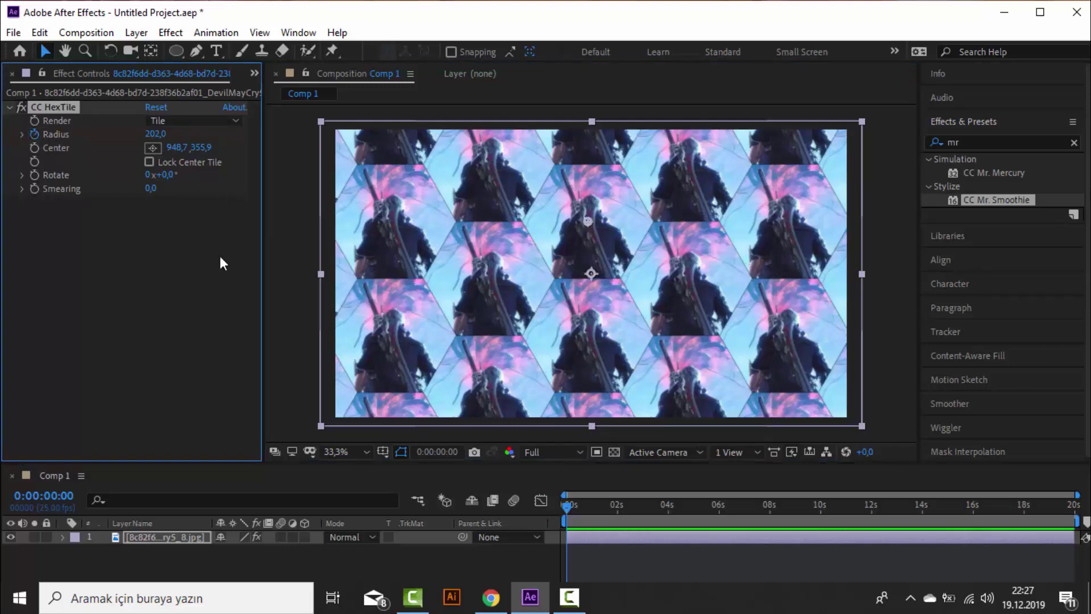
{"action": "left_click_drag", "start_coordinate": [568, 503], "coordinate": [719, 507]}
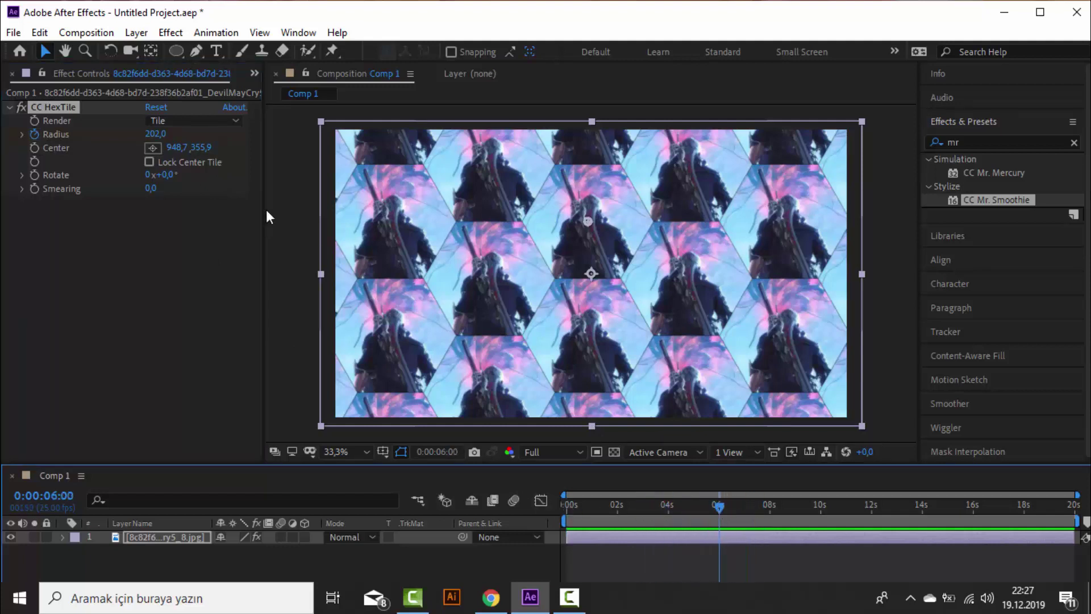
{"action": "mouse_move", "coordinate": [156, 134]}
{"action": "left_mouse_down"}
{"action": "mouse_move", "coordinate": [178, 137]}
{"action": "mouse_move", "coordinate": [113, 142]}
{"action": "left_mouse_up"}
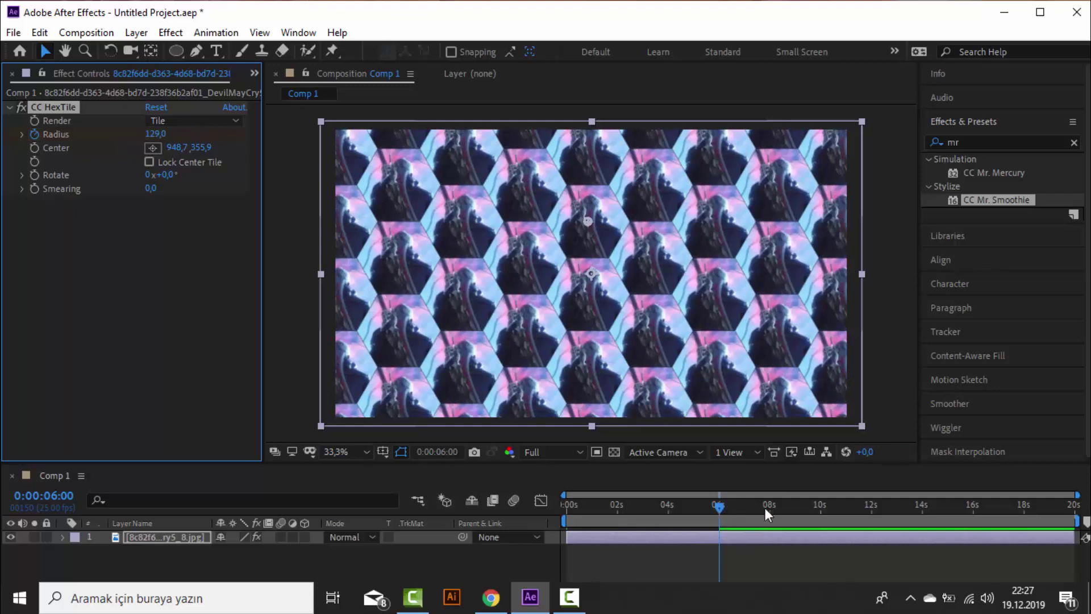
{"action": "left_click", "coordinate": [782, 509]}
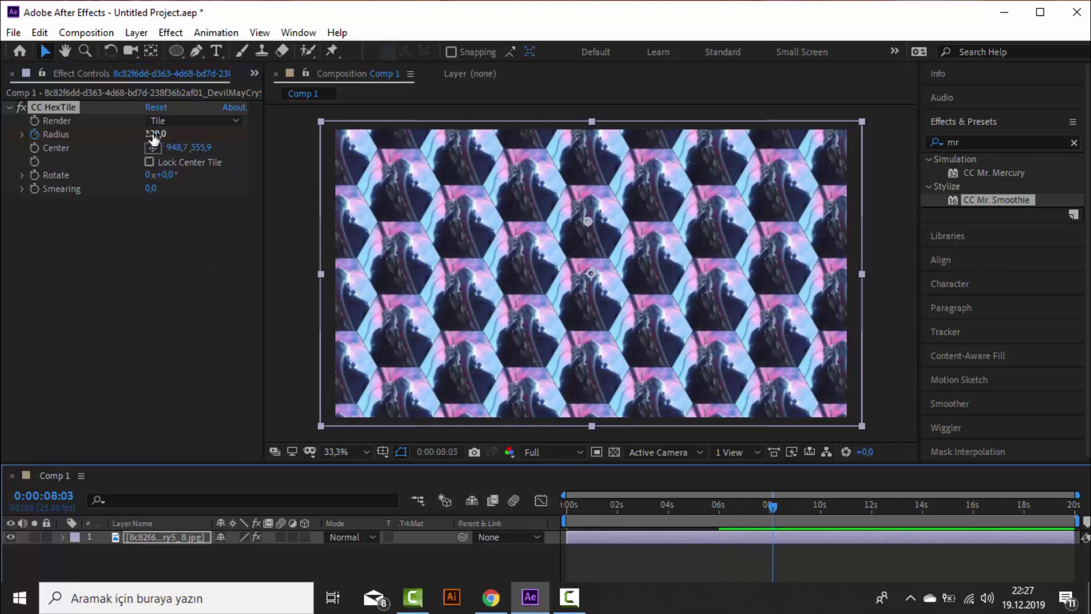
{"action": "mouse_move", "coordinate": [153, 138]}
{"action": "left_mouse_down"}
{"action": "mouse_move", "coordinate": [413, 159]}
{"action": "mouse_move", "coordinate": [380, 163]}
{"action": "left_mouse_up"}
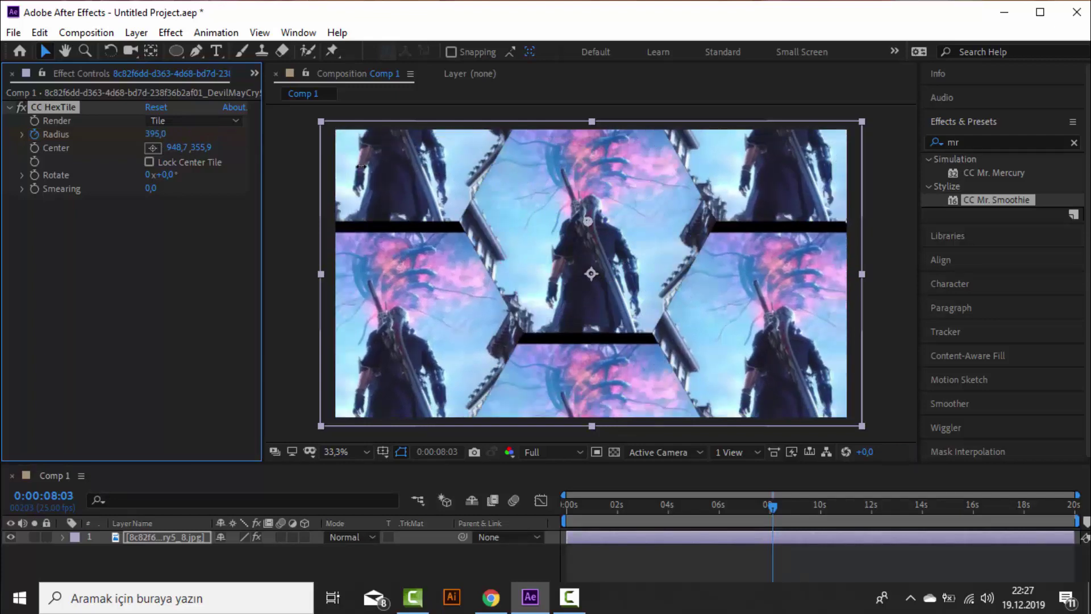
{"action": "left_click_drag", "start_coordinate": [296, 173], "coordinate": [295, 174]}
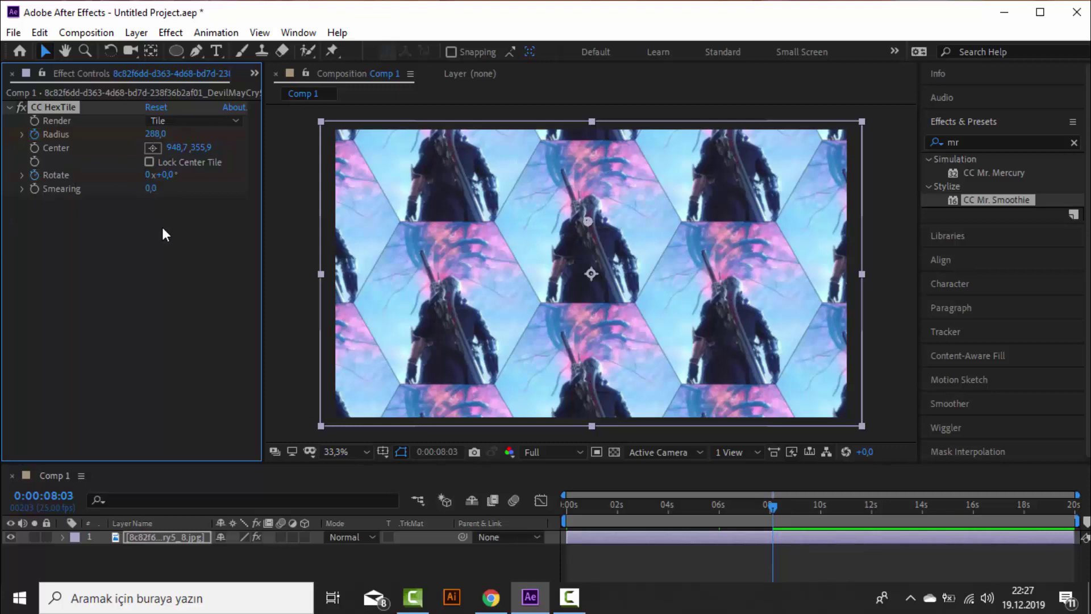
- Adjust the HexTile Rotate value, editing its degrees and revolutions fields
{"action": "mouse_move", "coordinate": [182, 174]}
{"action": "left_mouse_down"}
{"action": "mouse_move", "coordinate": [752, 486]}
{"action": "mouse_move", "coordinate": [364, 488]}
{"action": "left_mouse_up"}
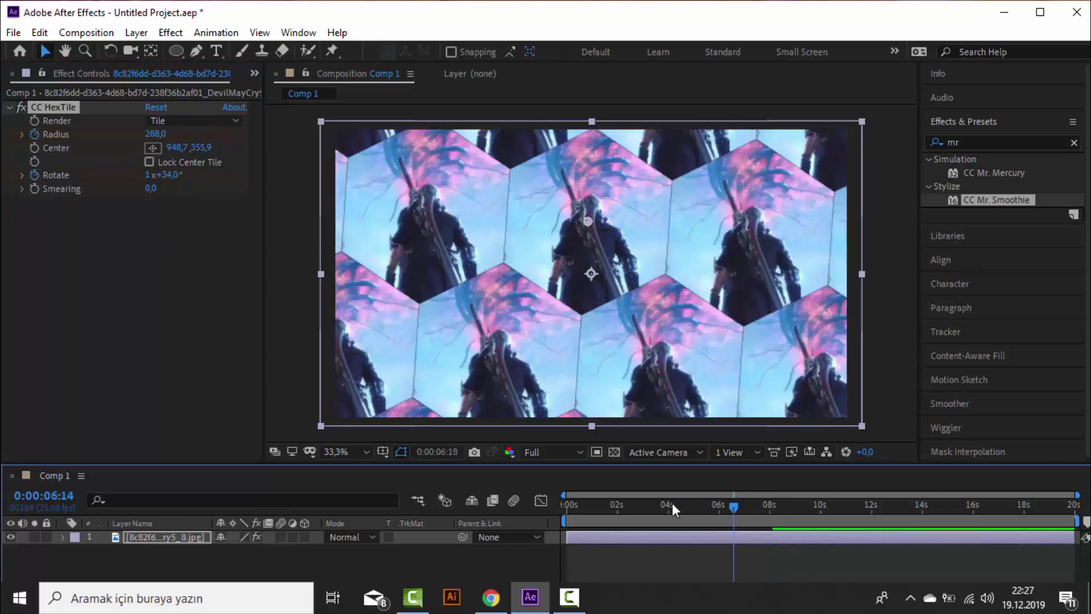
{"action": "left_click", "coordinate": [168, 175]}
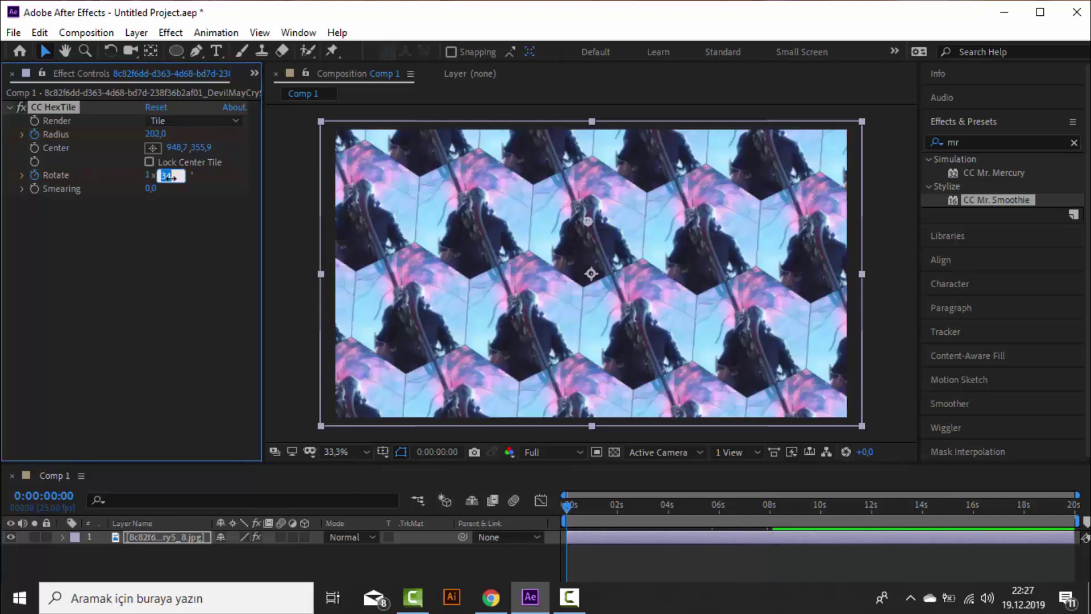
{"action": "type", "text": "+0"}
{"action": "key", "text": "Return"}
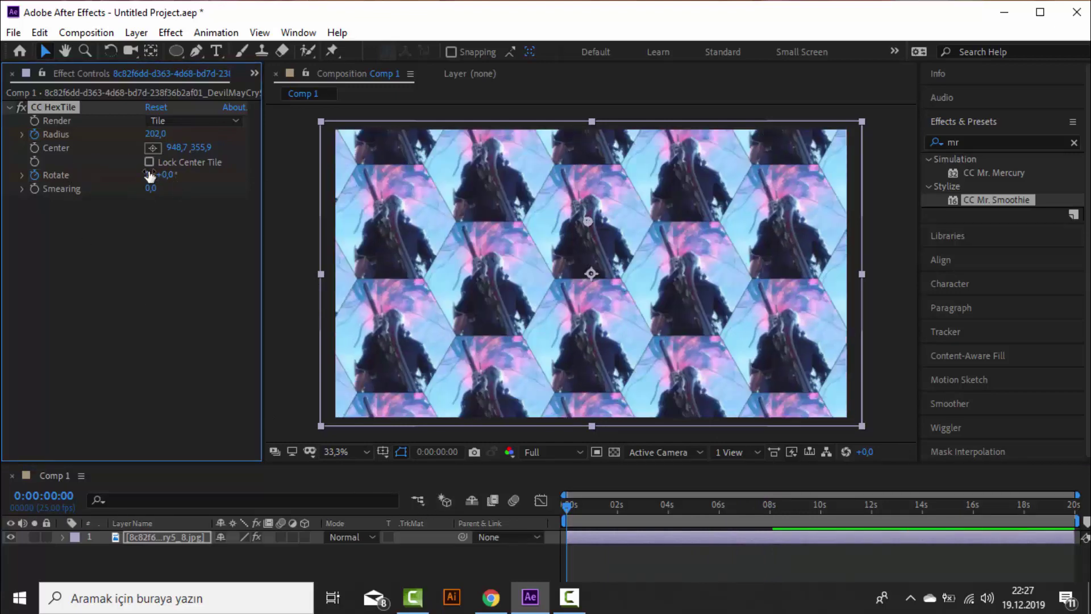
{"action": "left_click", "coordinate": [151, 170]}
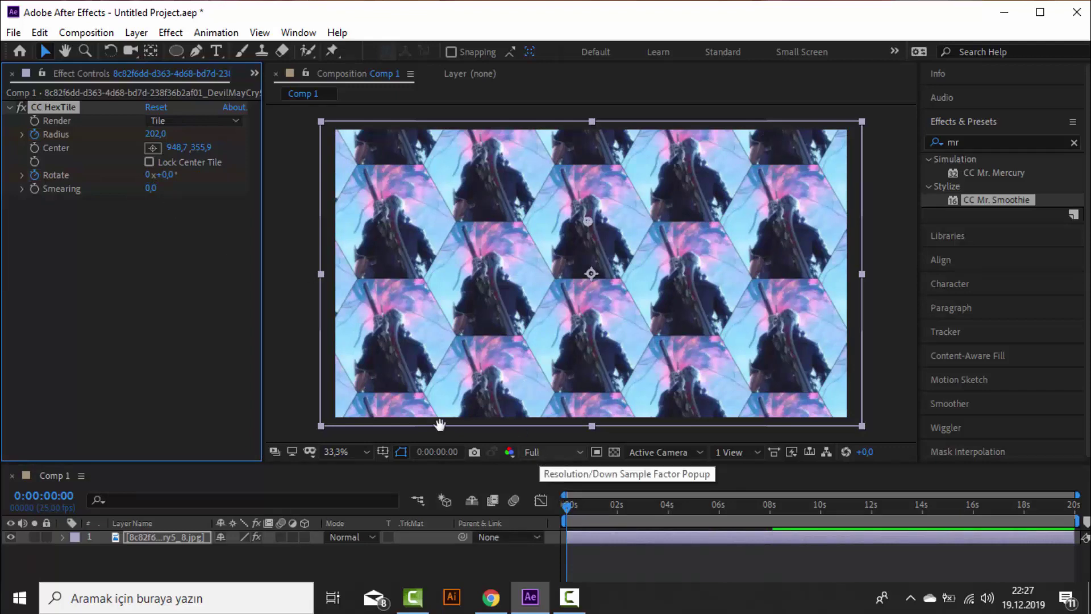
{"action": "key", "text": "space"}
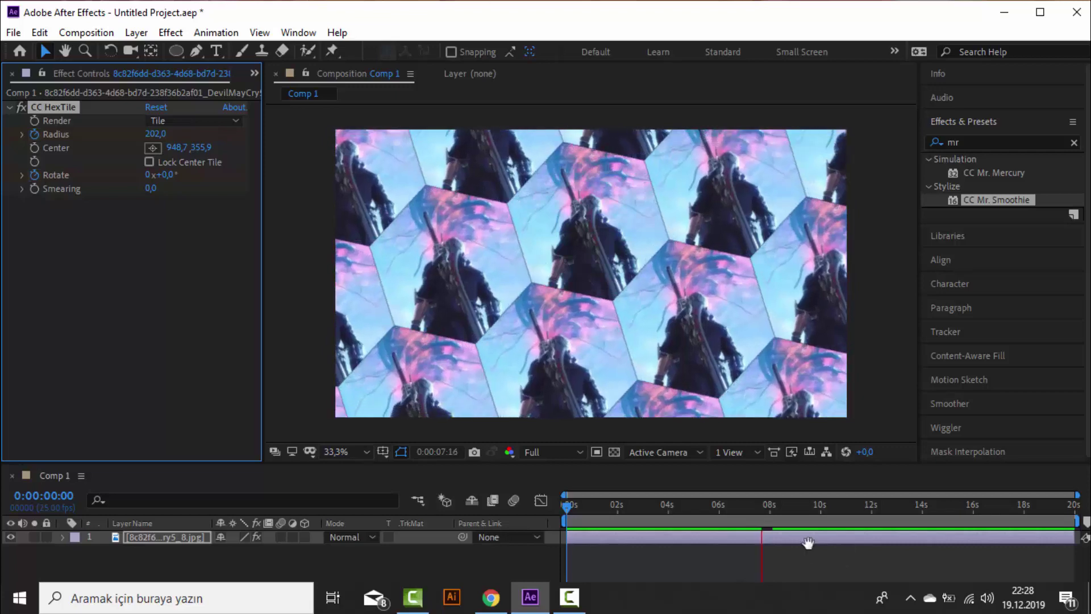
{"action": "left_click", "coordinate": [783, 521]}
{"action": "key", "text": "Home"}
{"action": "key", "text": "space"}
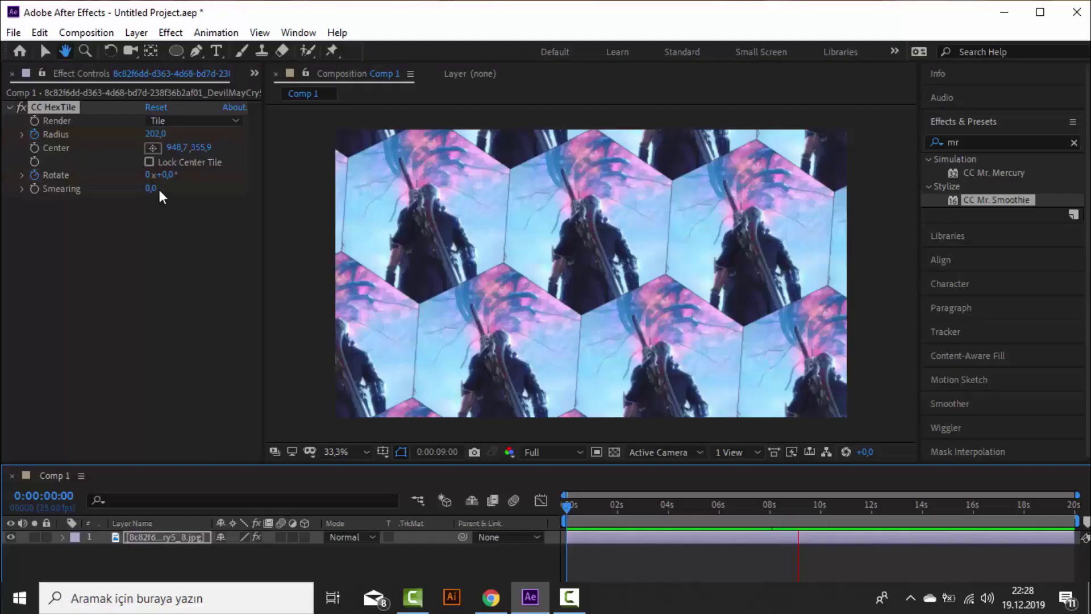
{"action": "key", "text": "Delete"}
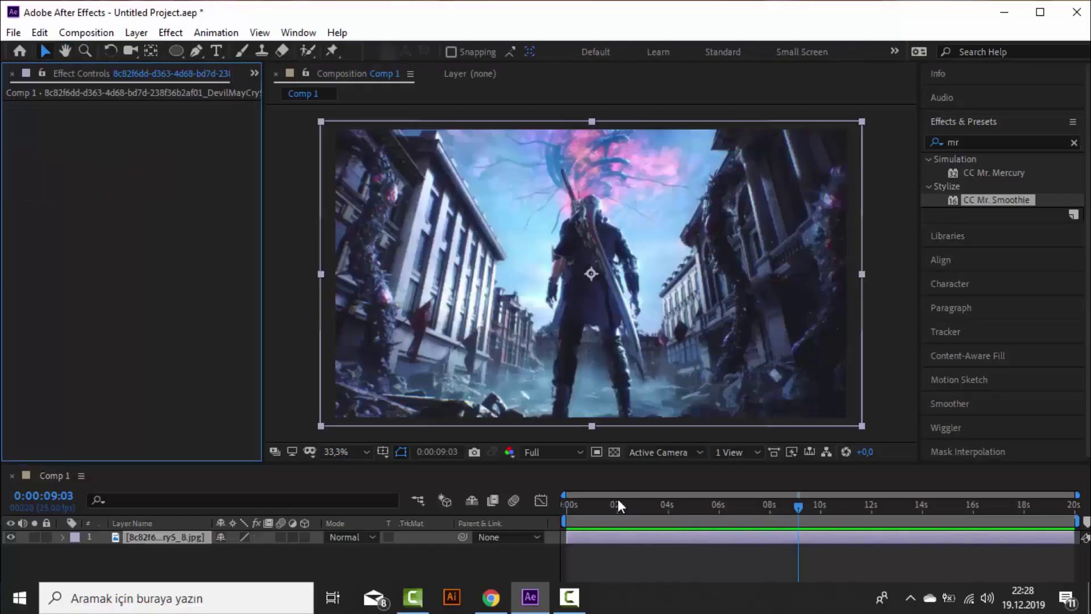
- Return to 0:00:00:00 and apply Stylize > Posterize, which starts at Level 7
{"action": "left_click_drag", "start_coordinate": [794, 506], "coordinate": [513, 512]}
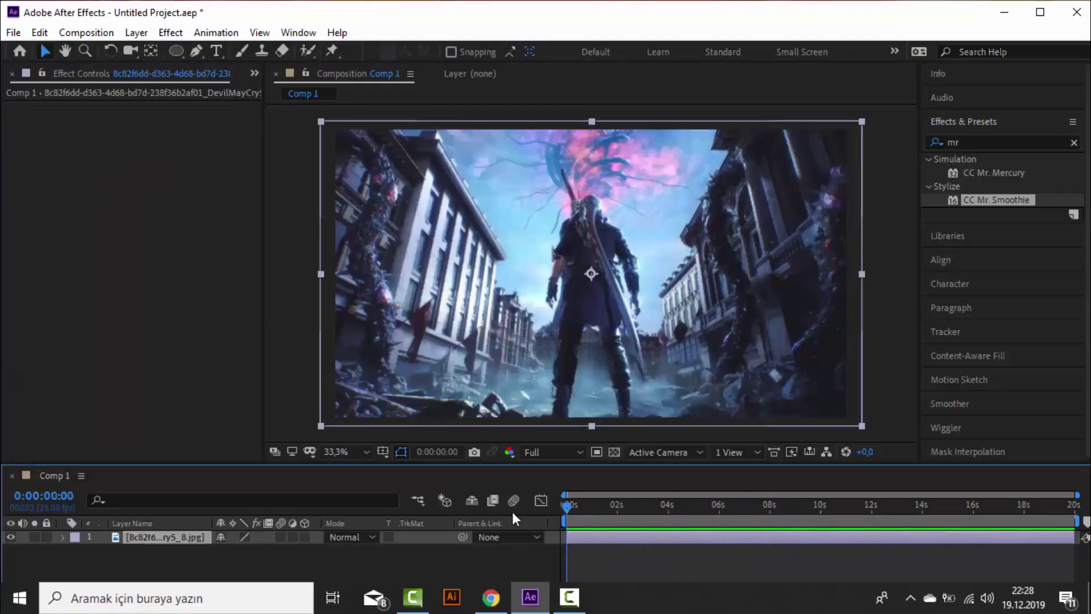
{"action": "left_click", "coordinate": [171, 33]}
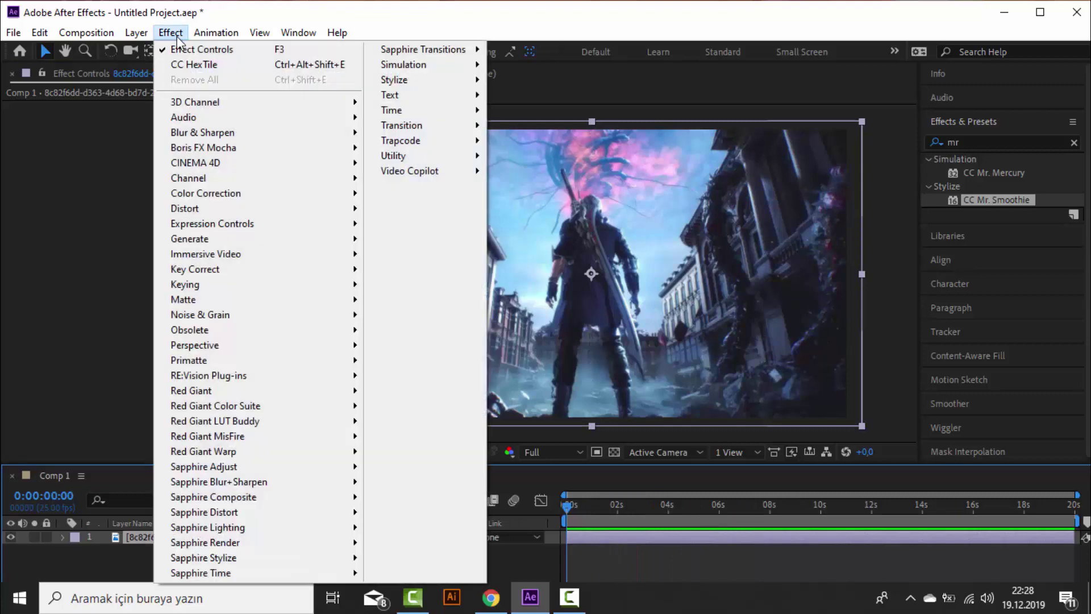
{"action": "mouse_move", "coordinate": [436, 86]}
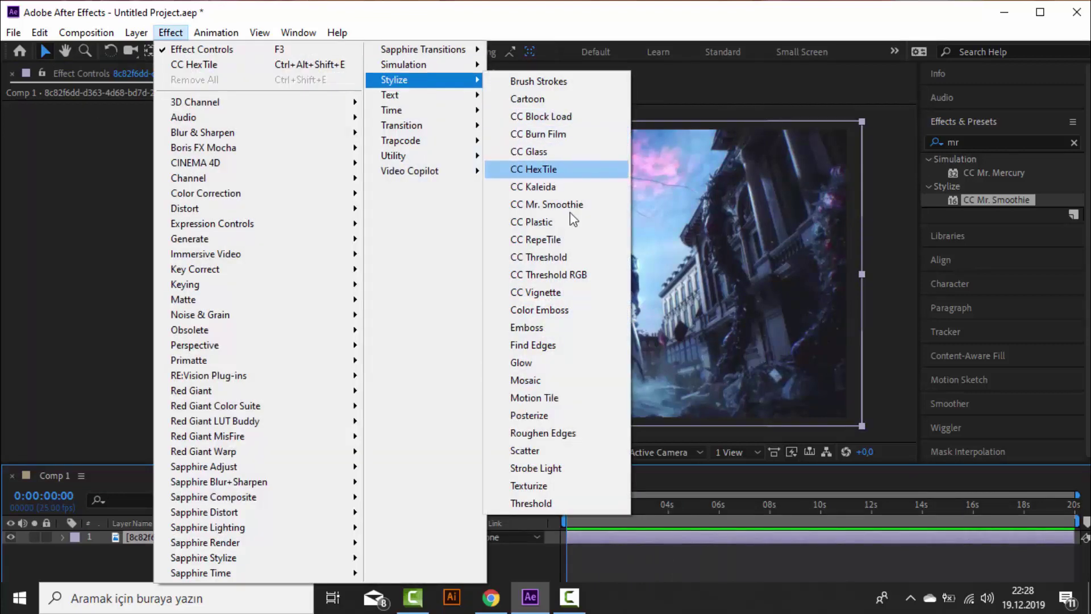
{"action": "left_click", "coordinate": [528, 416]}
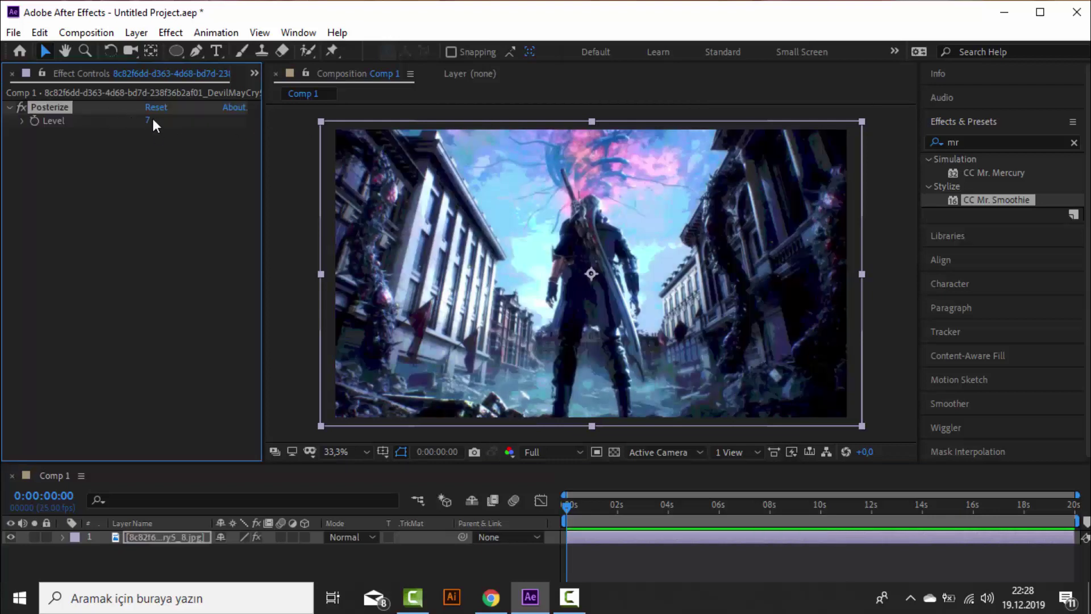
- Keyframe Posterize Level at 2 at the start and 77 at four seconds
{"action": "left_click_drag", "start_coordinate": [151, 126], "coordinate": [341, 136]}
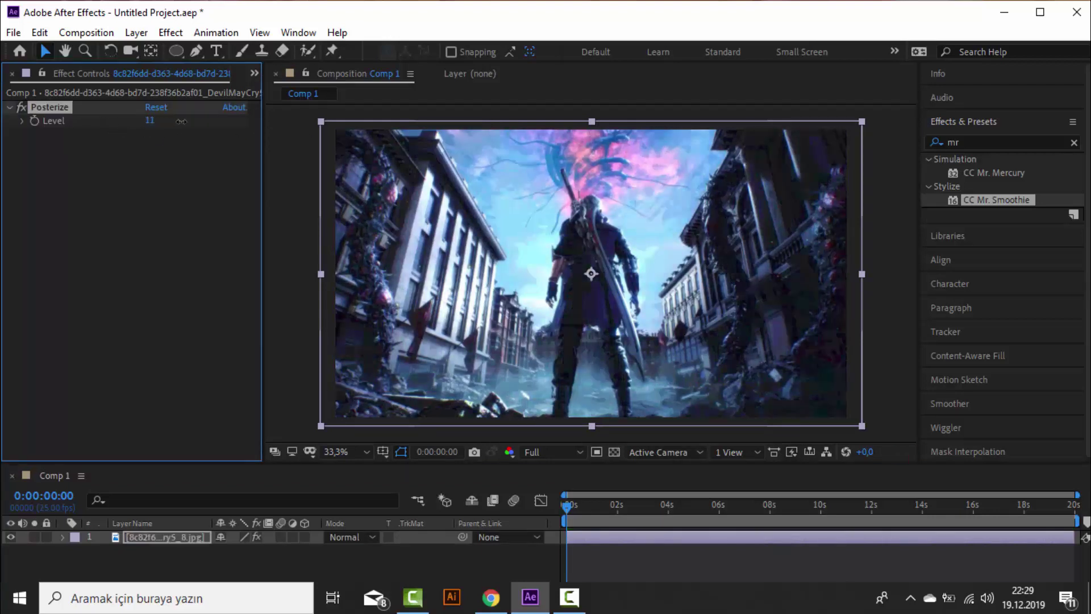
{"action": "left_click_drag", "start_coordinate": [201, 137], "coordinate": [122, 138]}
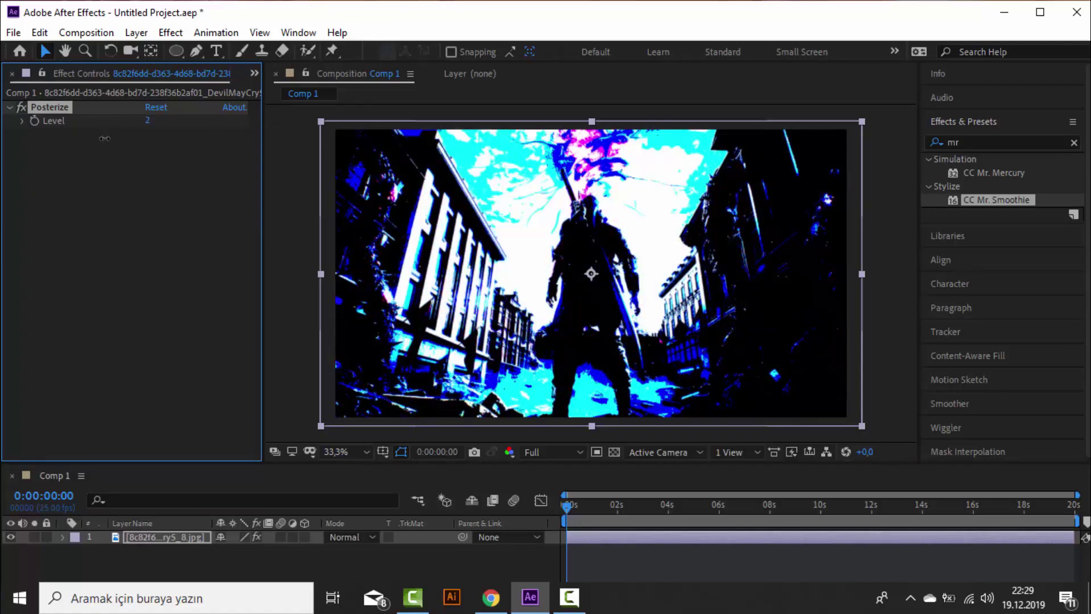
{"action": "left_click_drag", "start_coordinate": [105, 138], "coordinate": [95, 142]}
{"action": "left_click_drag", "start_coordinate": [565, 507], "coordinate": [667, 532]}
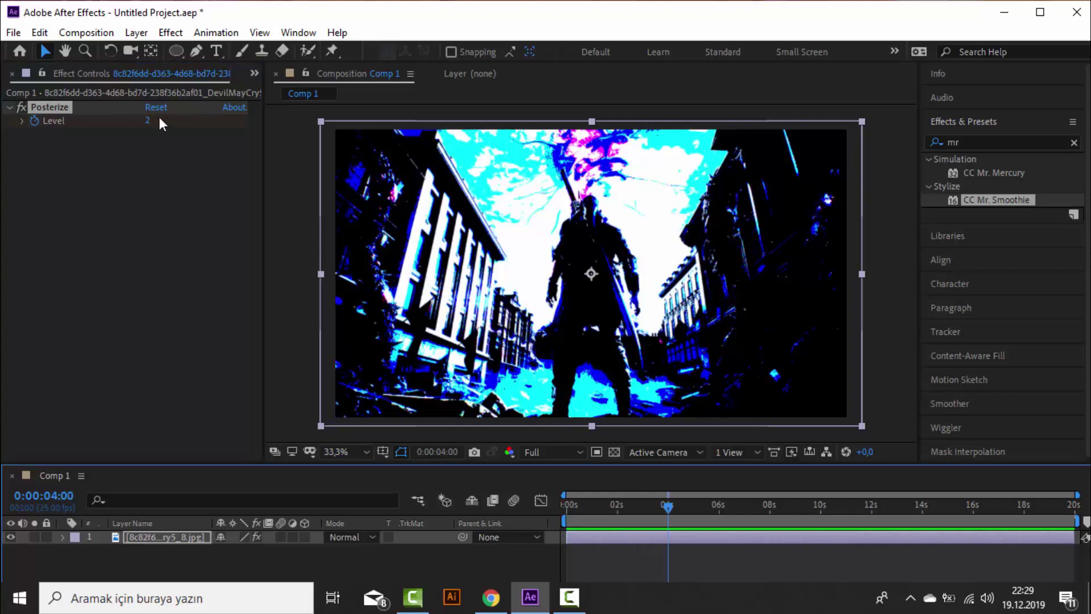
{"action": "left_click_drag", "start_coordinate": [147, 120], "coordinate": [364, 141]}
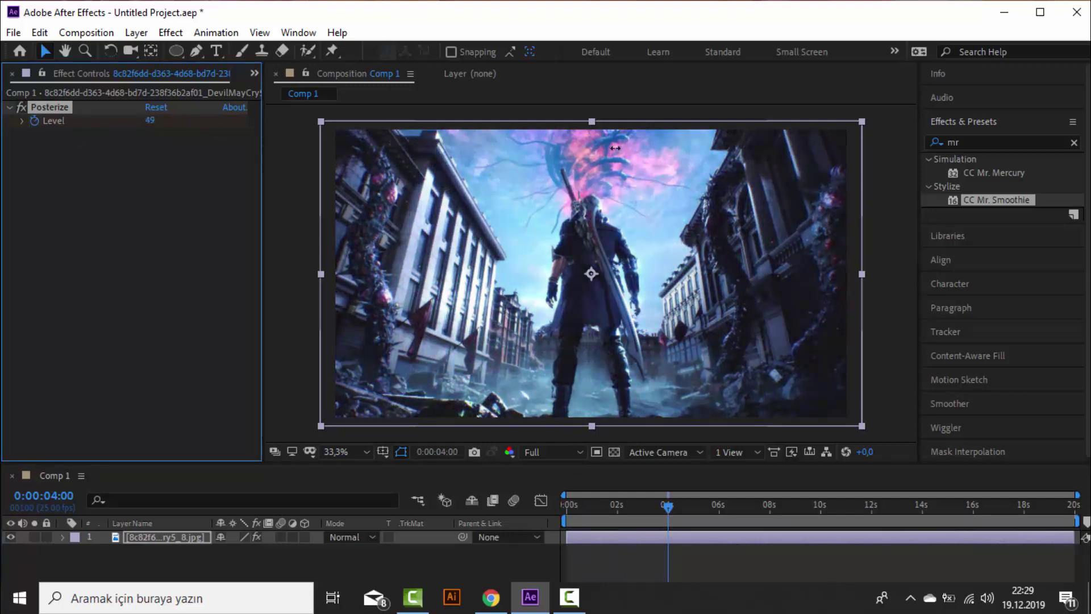
{"action": "left_click_drag", "start_coordinate": [616, 148], "coordinate": [782, 150]}
- Preview the Posterize animation from the start, then reselect the image layer
{"action": "left_click_drag", "start_coordinate": [670, 510], "coordinate": [558, 517]}
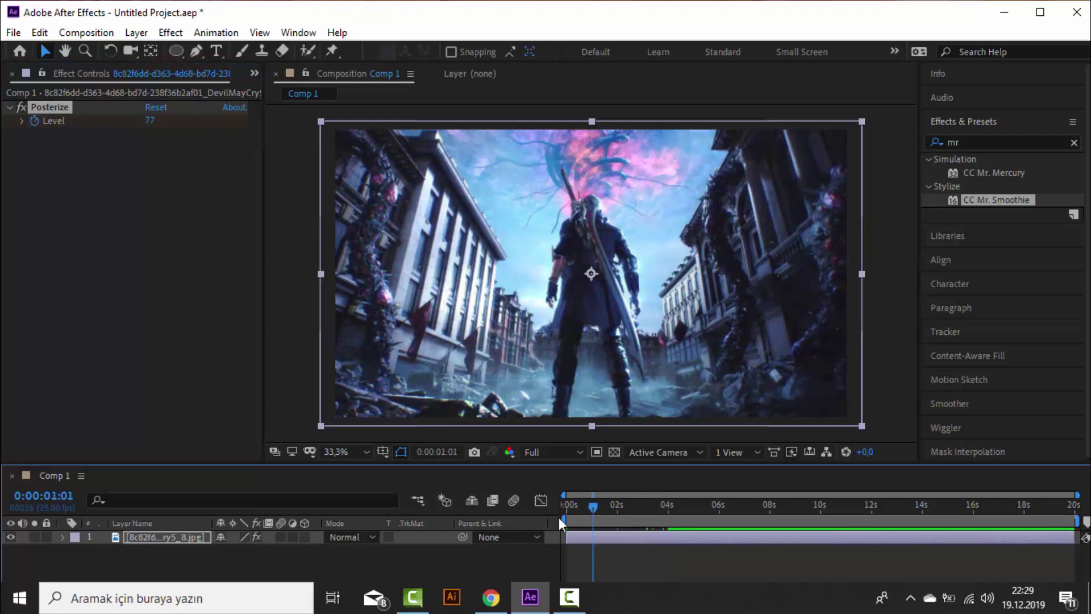
{"action": "left_click", "coordinate": [308, 295]}
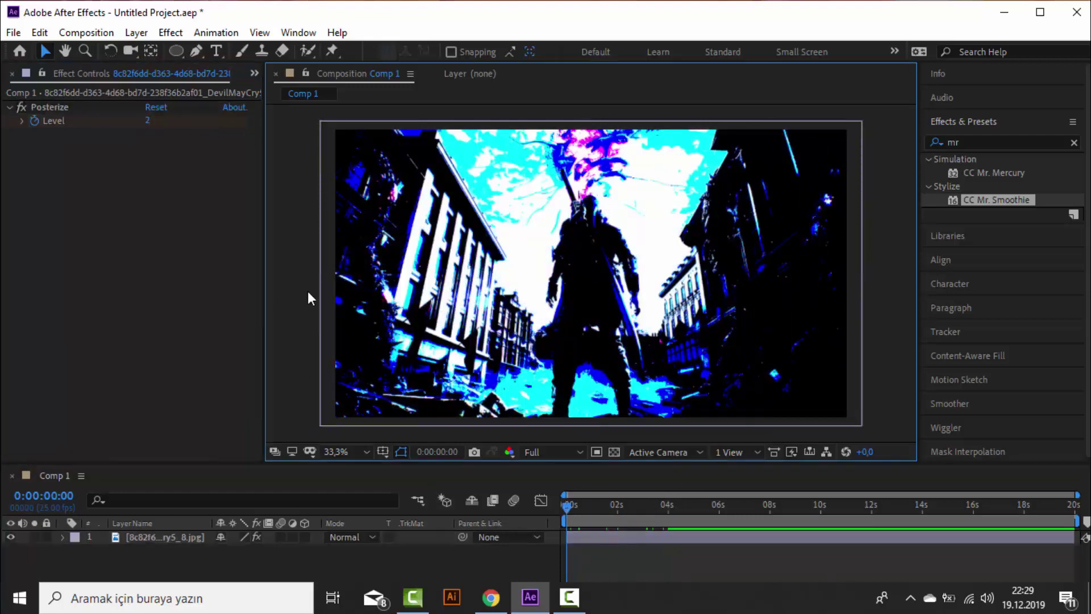
{"action": "key", "text": "space"}
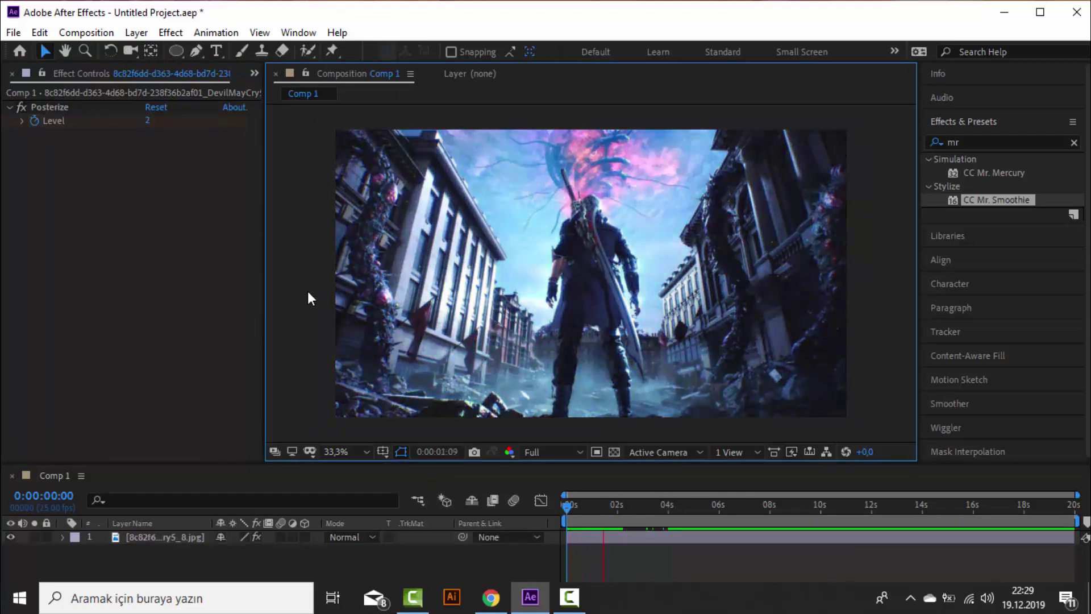
{"action": "left_click", "coordinate": [528, 502]}
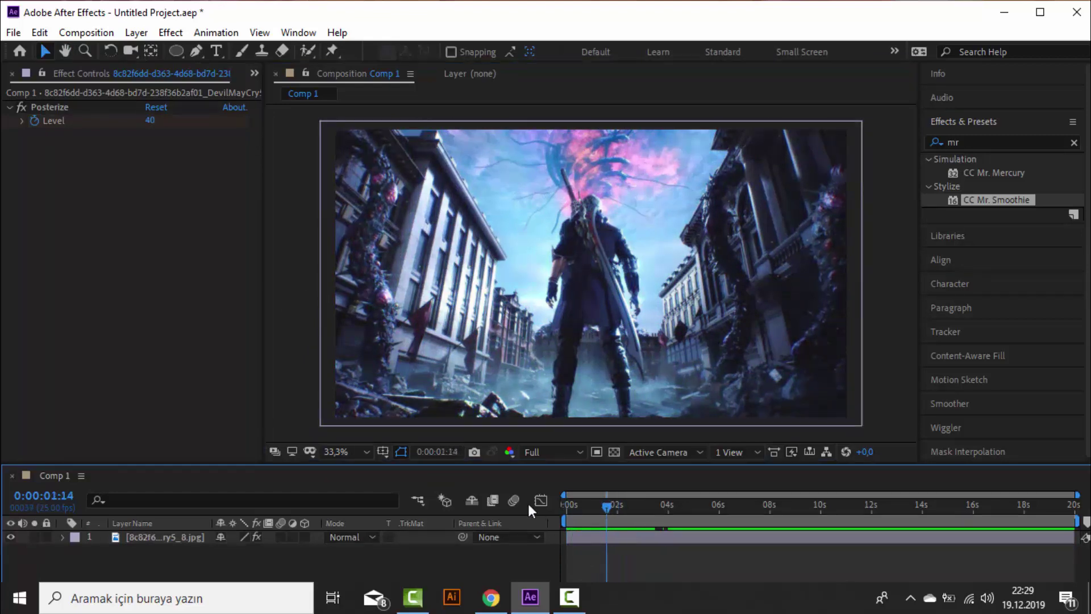
{"action": "left_click", "coordinate": [136, 540]}
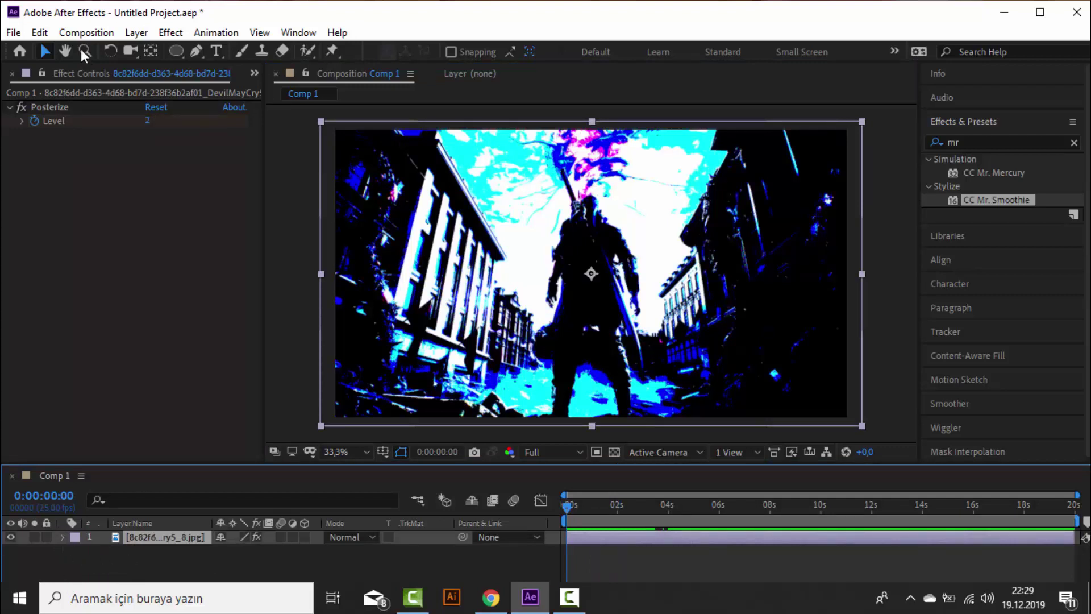
- Reveal the Transform properties and keyframe Scale at 334,9% at the start
{"action": "key", "text": "t"}
{"action": "key", "text": "t"}
{"action": "key", "text": "ctrl+grave"}
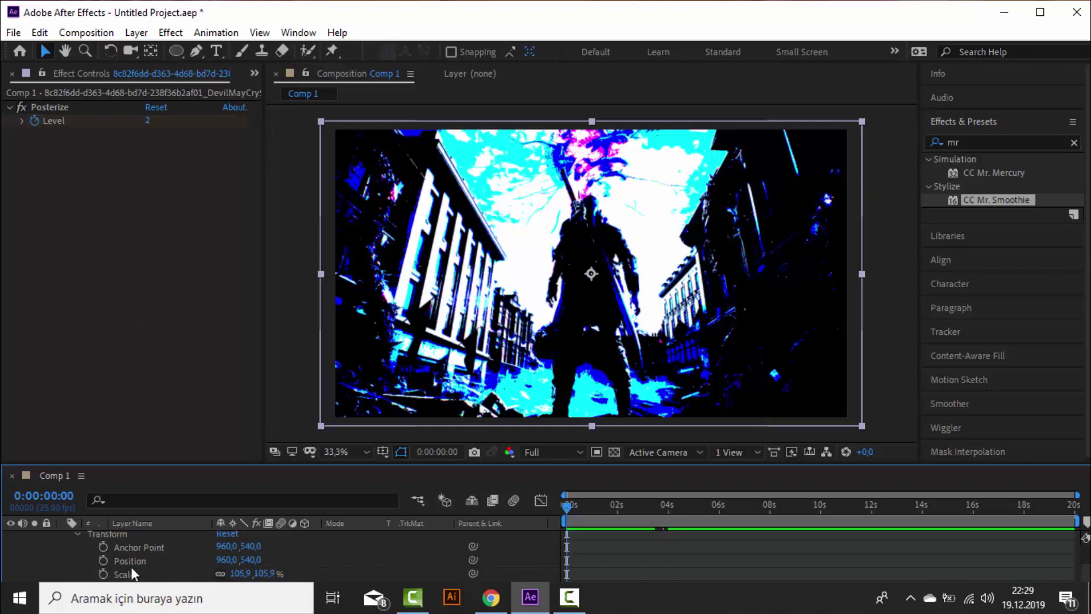
{"action": "left_click", "coordinate": [103, 574]}
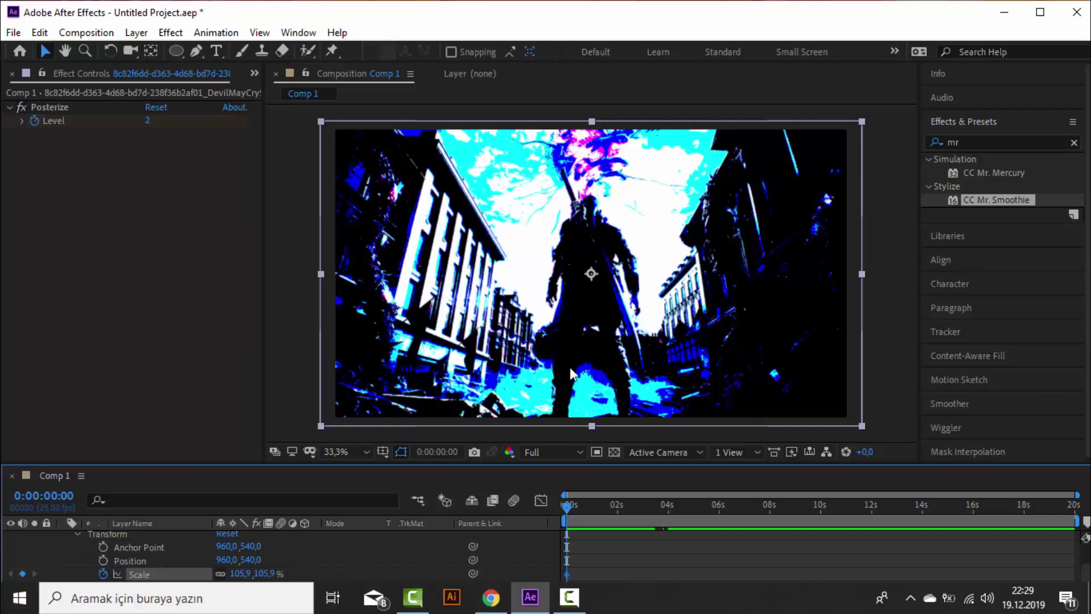
{"action": "left_click_drag", "start_coordinate": [420, 562], "coordinate": [423, 548]}
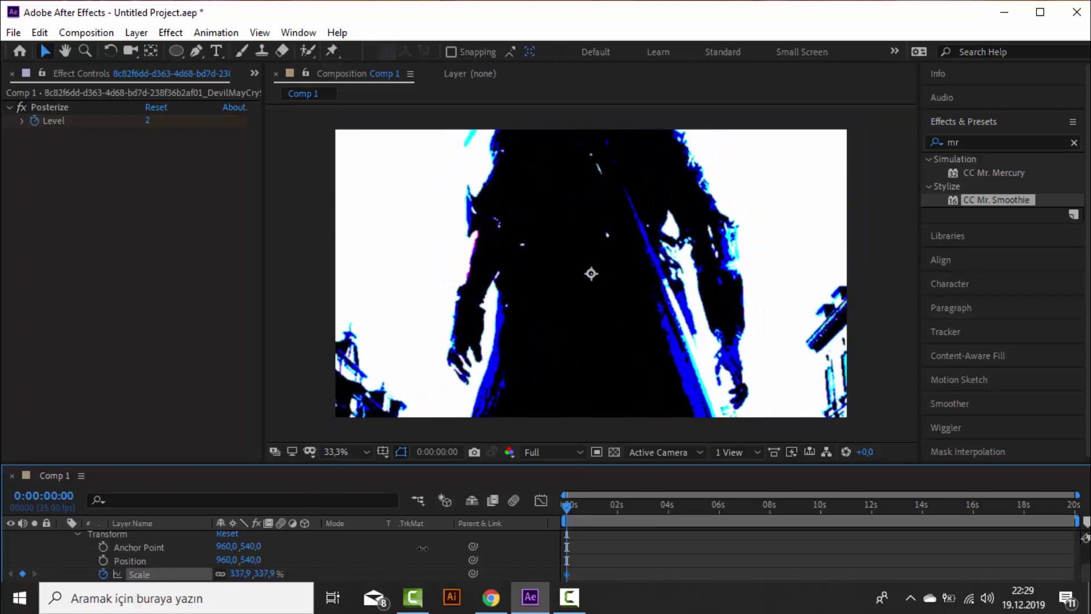
{"action": "key", "text": "ctrl+z"}
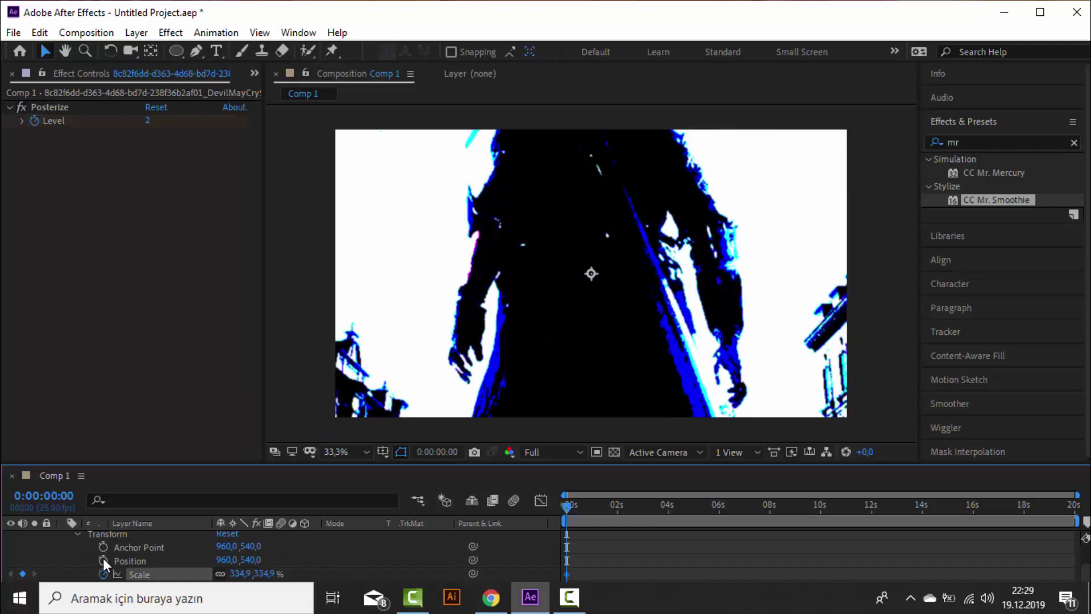
- Keyframe Position at the start, moving the image down to 984,0, 1272,0
{"action": "left_click", "coordinate": [103, 561]}
{"action": "left_click", "coordinate": [612, 277]}
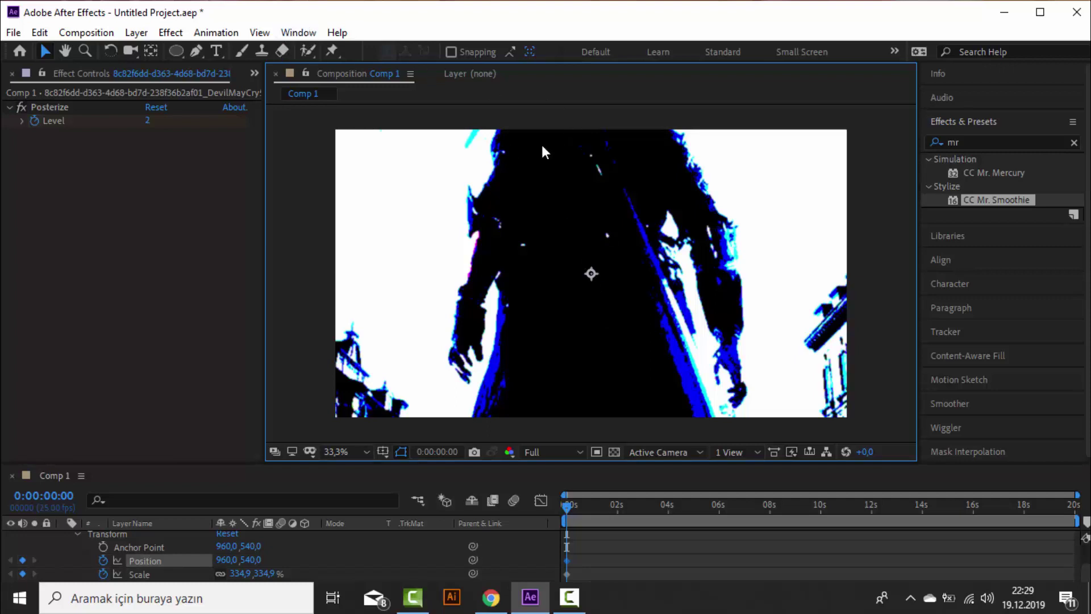
{"action": "left_click_drag", "start_coordinate": [603, 233], "coordinate": [598, 244]}
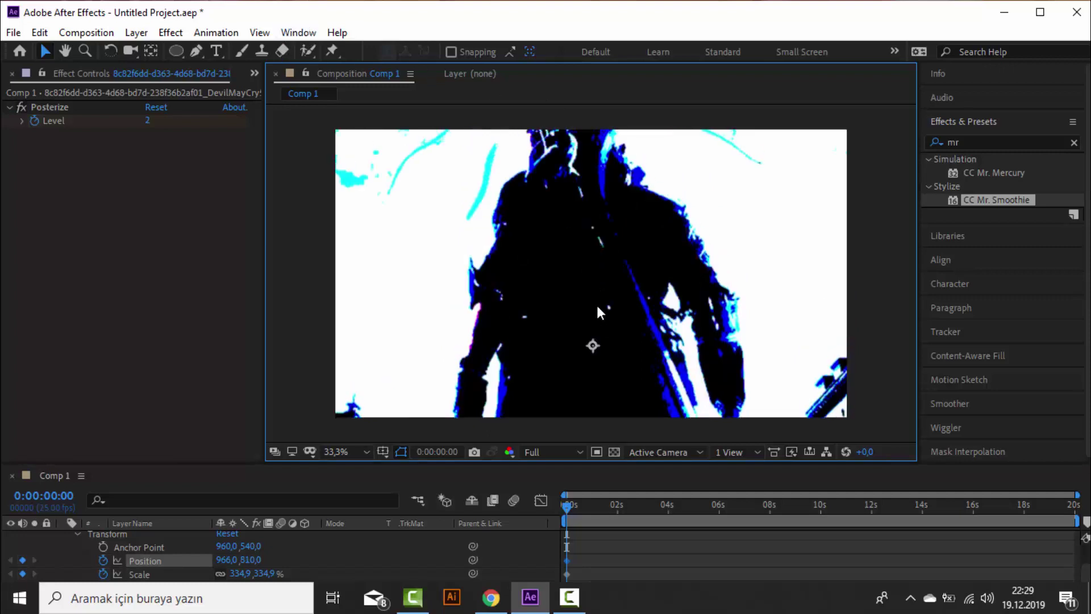
{"action": "left_click_drag", "start_coordinate": [598, 311], "coordinate": [602, 398]}
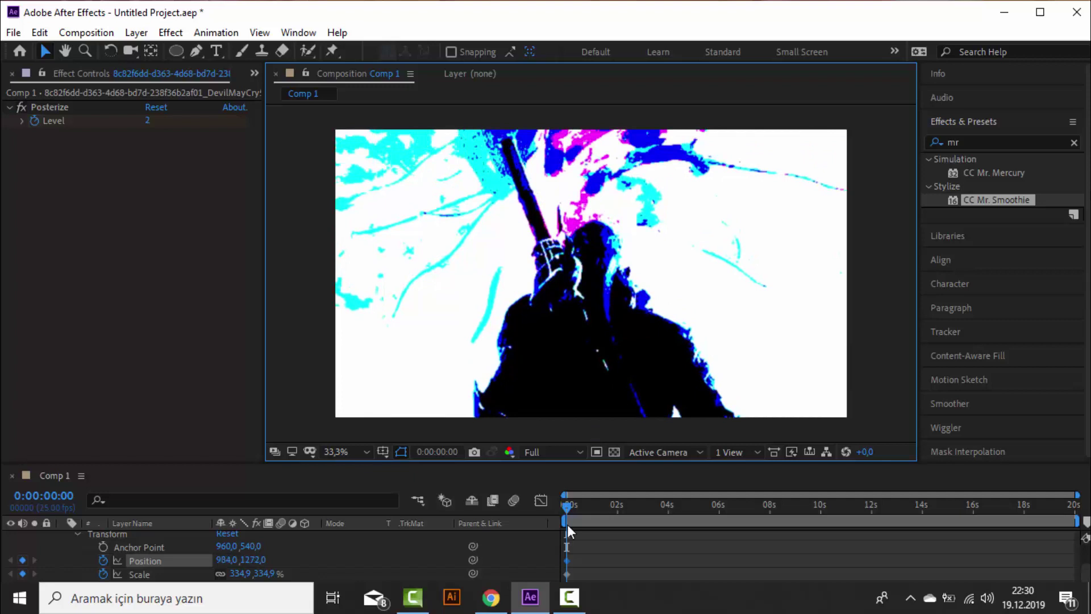
{"action": "left_click_drag", "start_coordinate": [567, 524], "coordinate": [669, 523]}
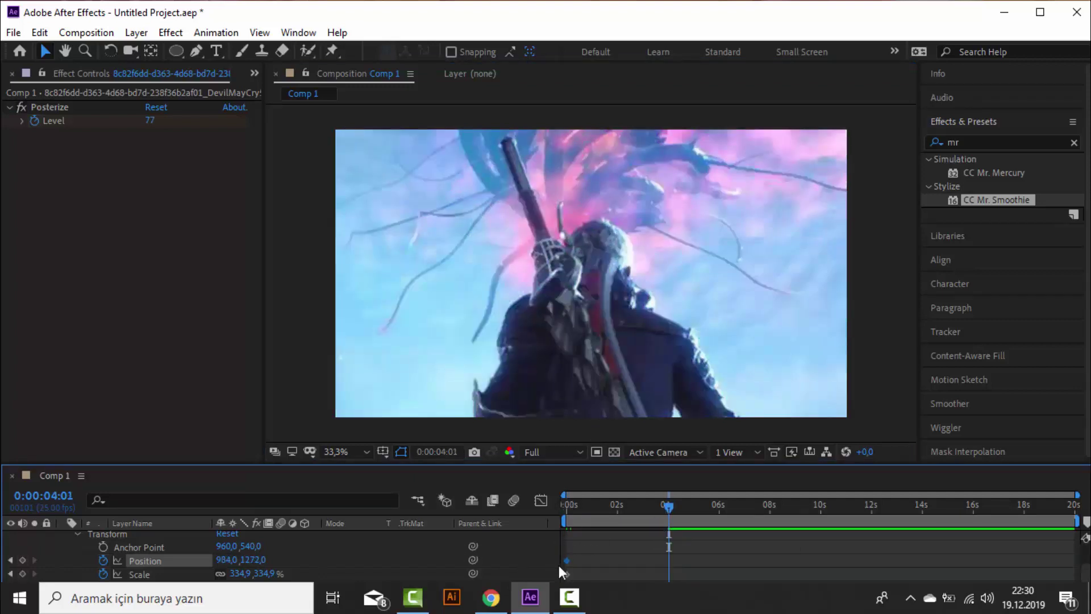
- At four seconds, set Scale to 132,9% and Position to 972,0, 699,0
{"action": "mouse_move", "coordinate": [244, 573]}
{"action": "left_mouse_down"}
{"action": "mouse_move", "coordinate": [180, 574]}
{"action": "mouse_move", "coordinate": [197, 575]}
{"action": "left_mouse_up"}
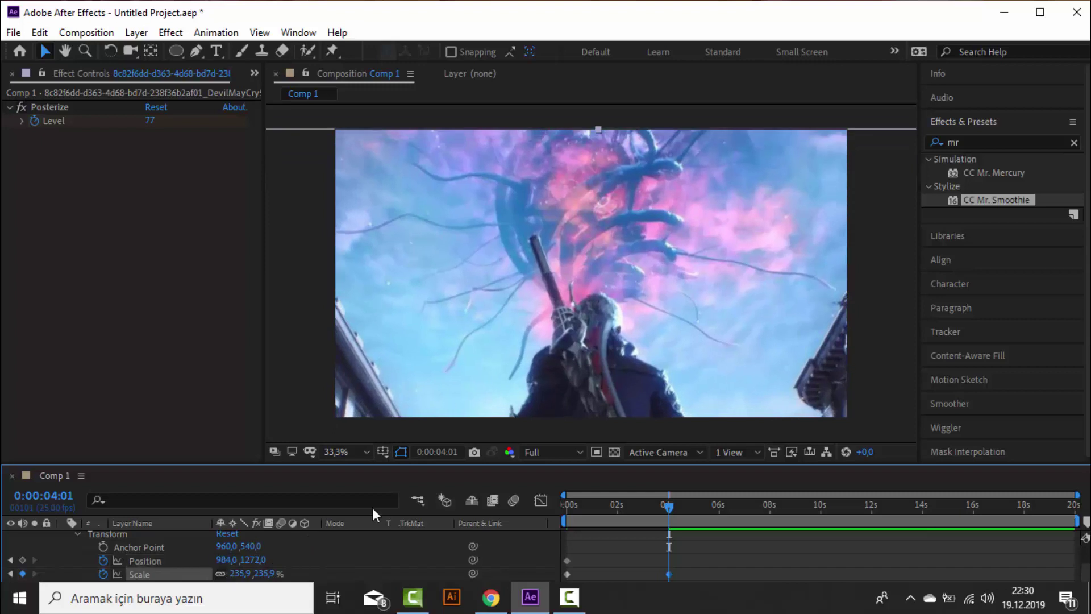
{"action": "left_click_drag", "start_coordinate": [644, 348], "coordinate": [642, 254]}
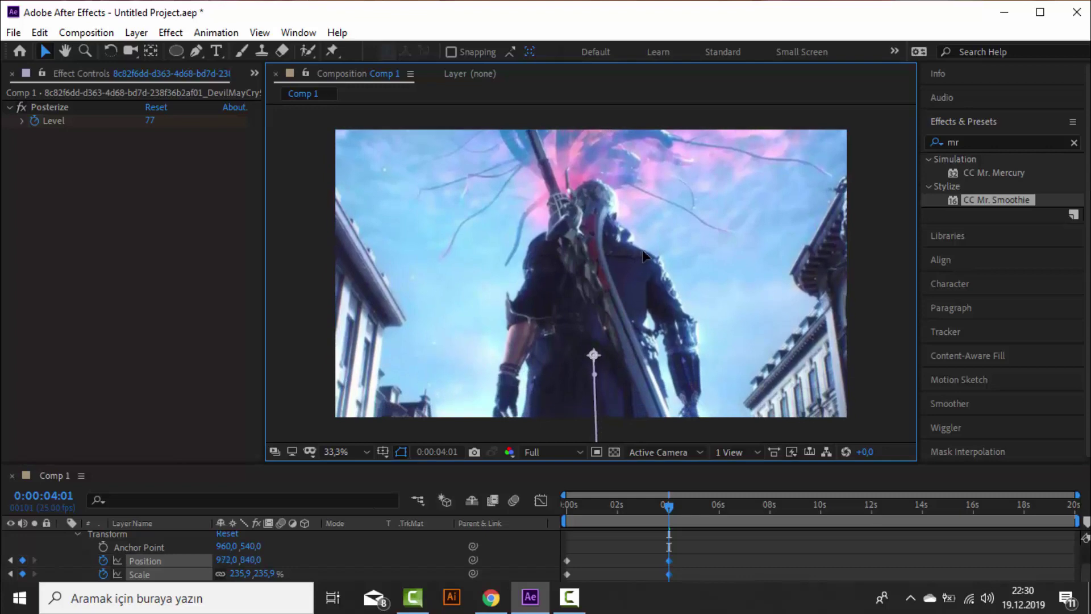
{"action": "left_click_drag", "start_coordinate": [272, 574], "coordinate": [170, 573]}
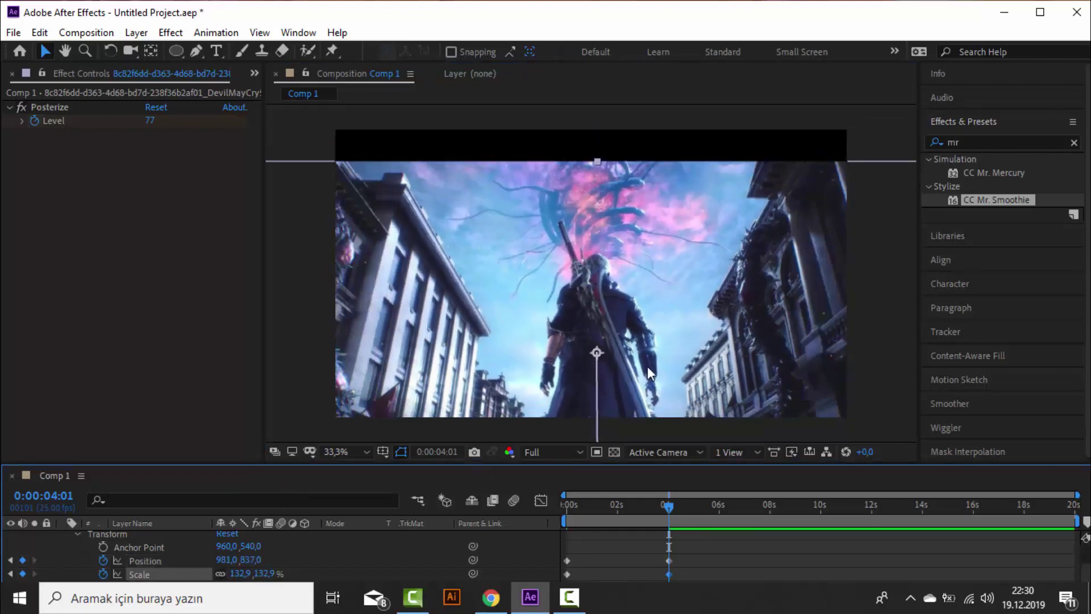
{"action": "left_click_drag", "start_coordinate": [649, 372], "coordinate": [647, 339]}
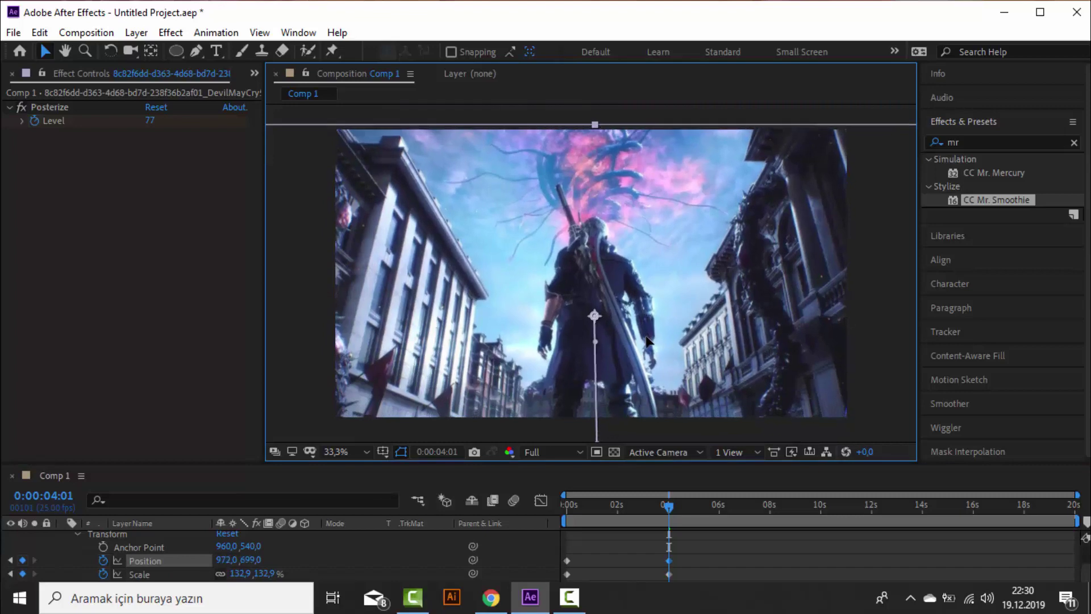
- Preview the zoom-out animation from the start of the composition
{"action": "left_click_drag", "start_coordinate": [668, 507], "coordinate": [567, 507]}
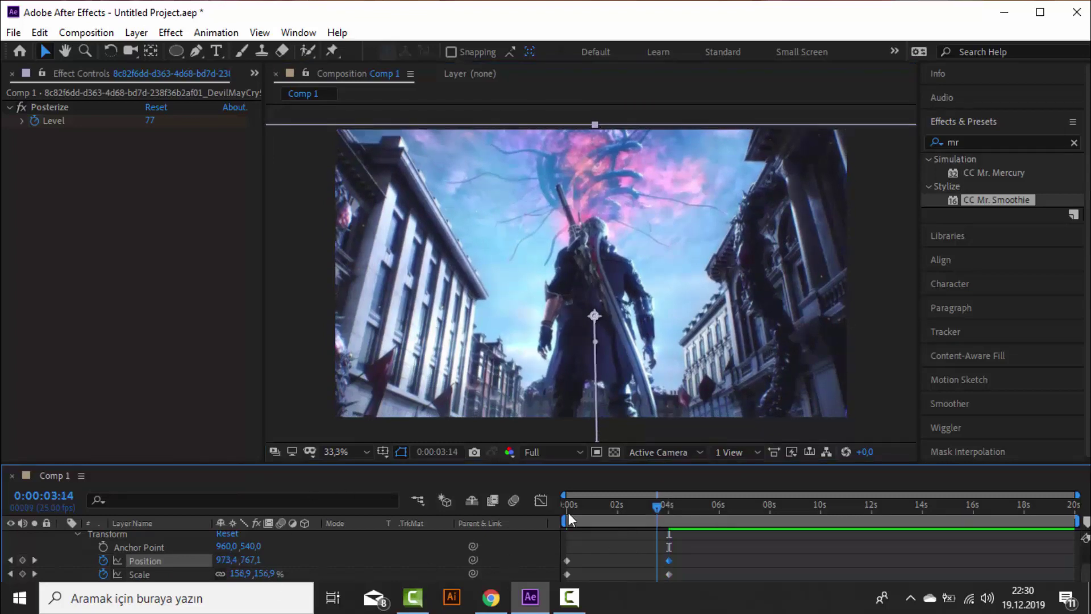
{"action": "key", "text": "space"}
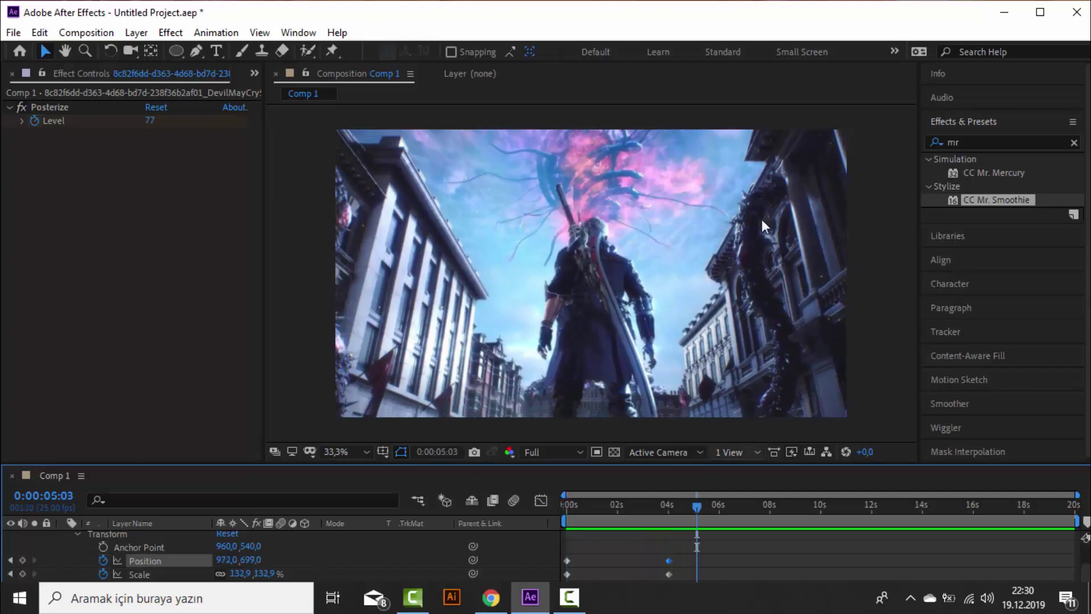
{"action": "key", "text": "space"}
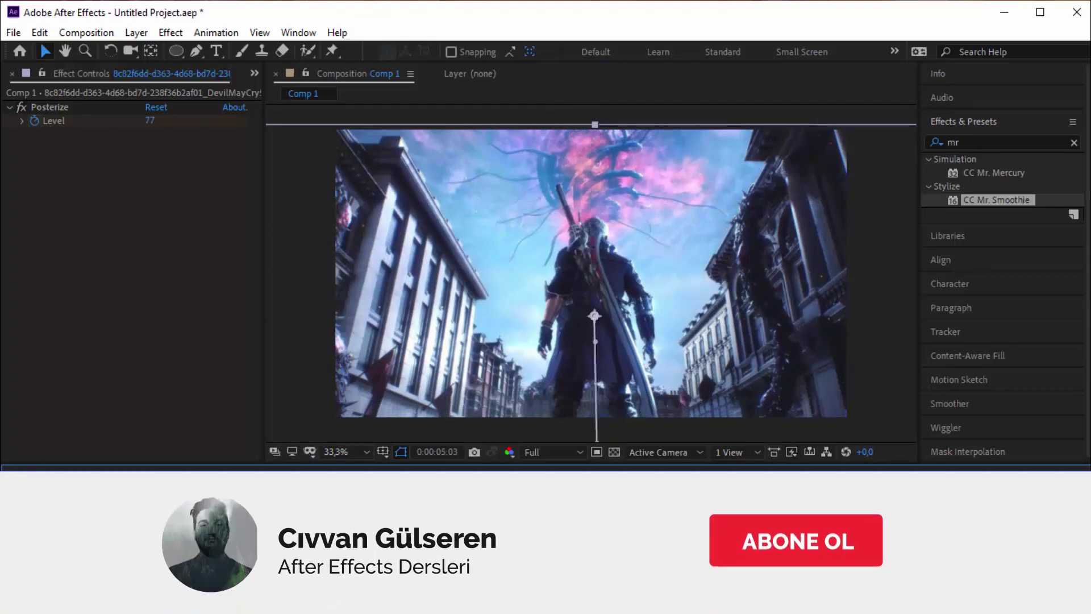